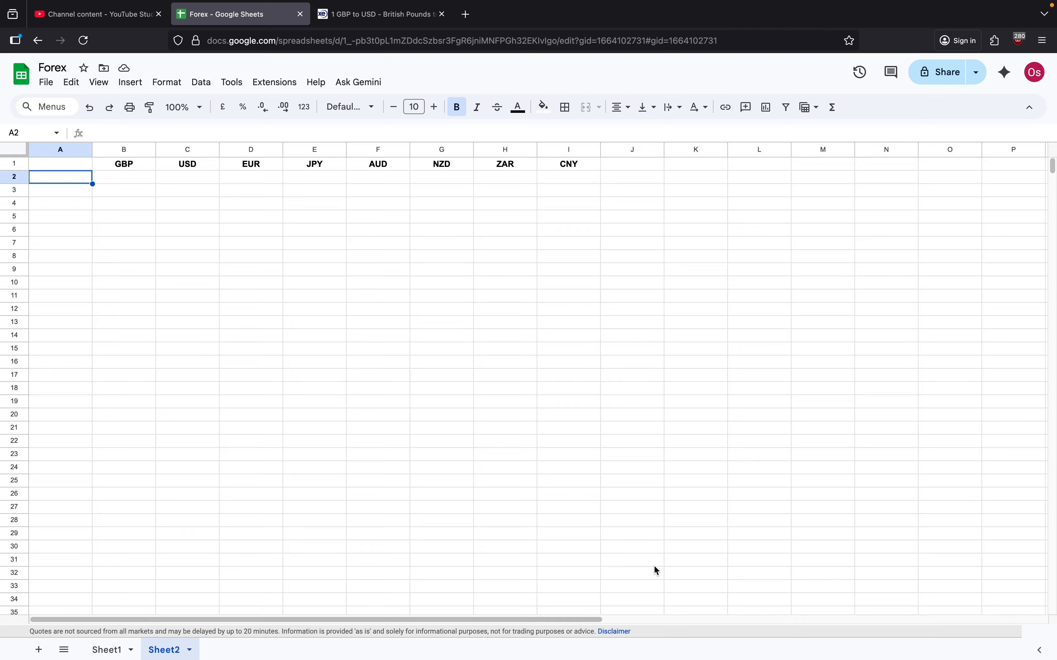
# Step: Enter =TOCOL(B1:I1) in cell A2 to list the header currency codes down column A
pyautogui.write('=TO')
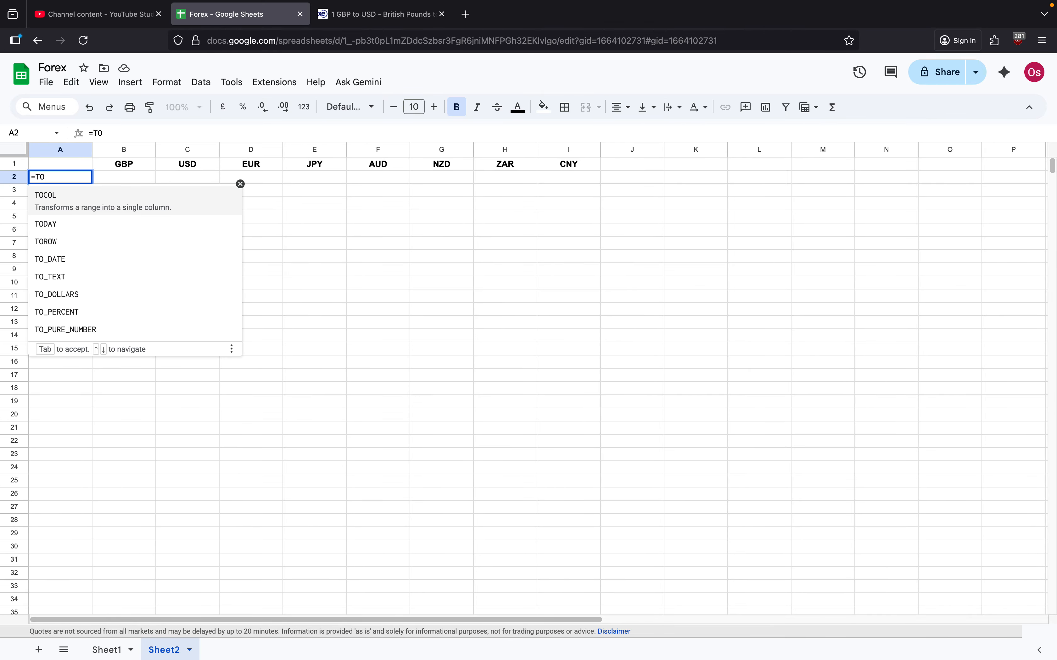
pyautogui.write('COL')
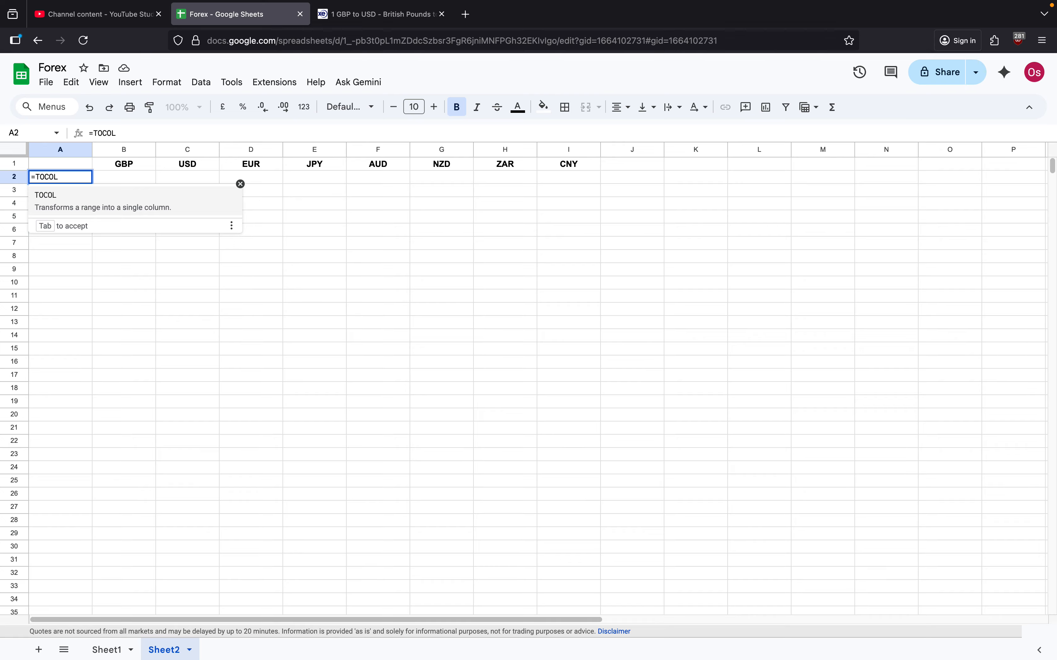
pyautogui.write('(')
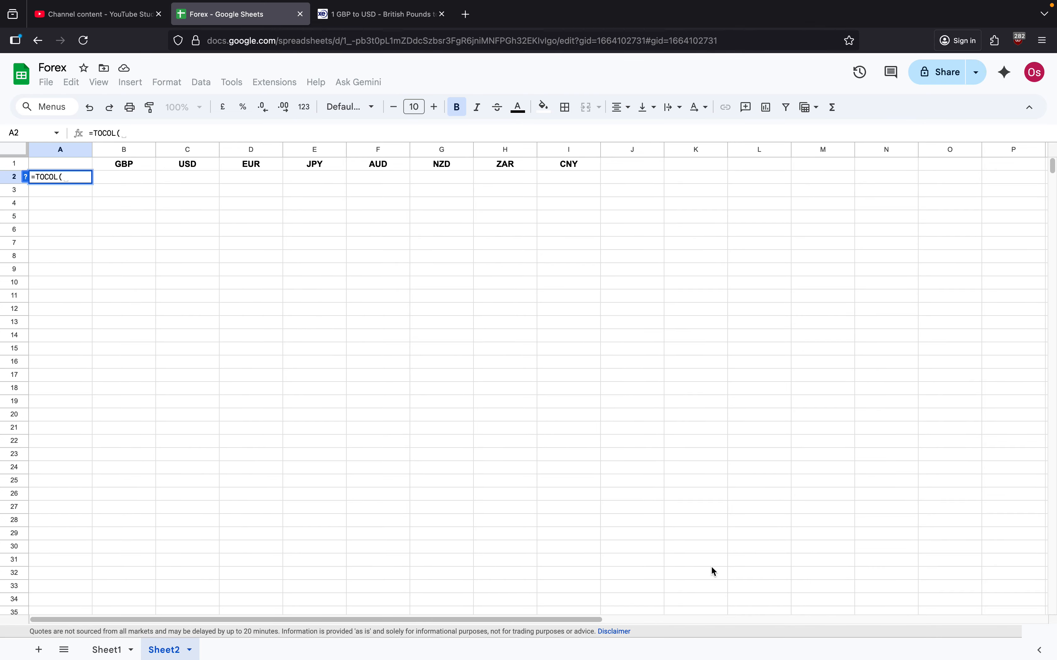
pyautogui.click(125, 167)
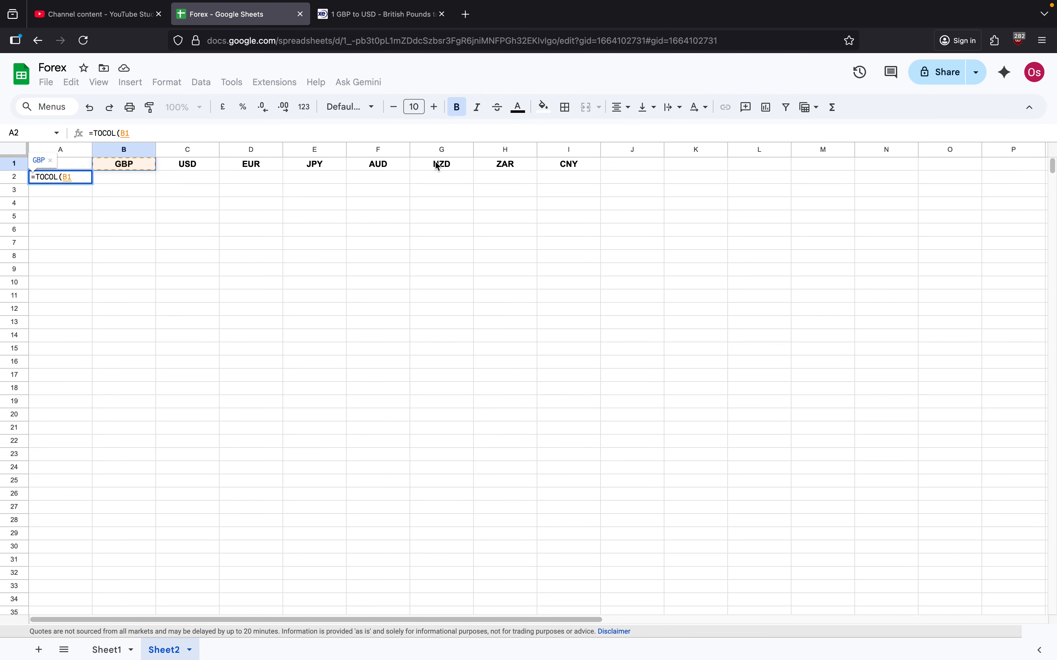
pyautogui.keyDown('shift'); pyautogui.click(559, 167); pyautogui.keyUp('shift')
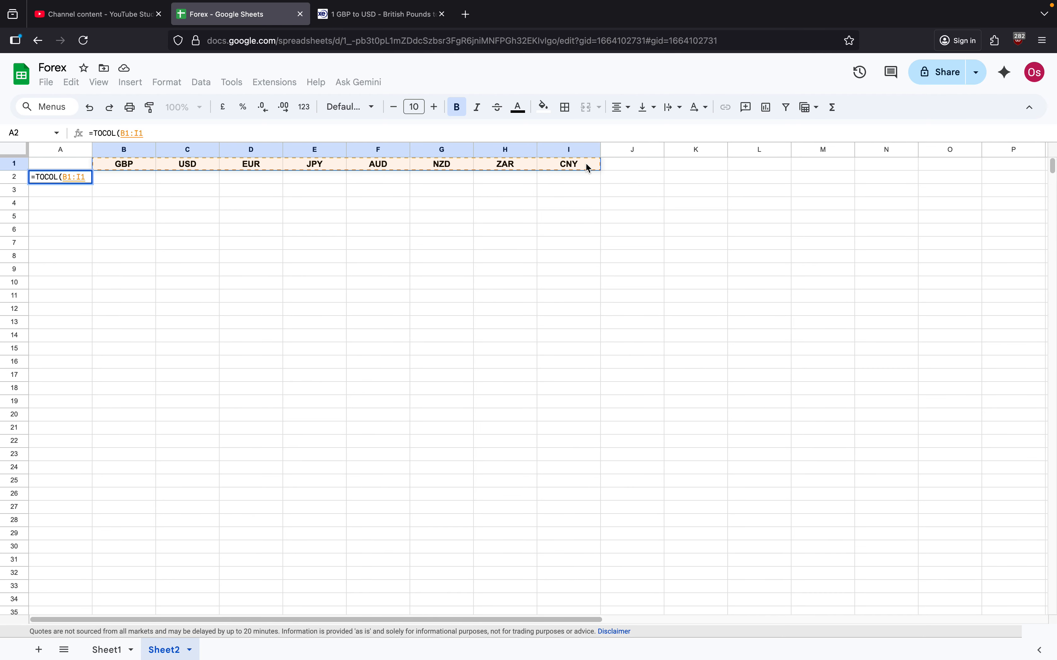
pyautogui.write(')')
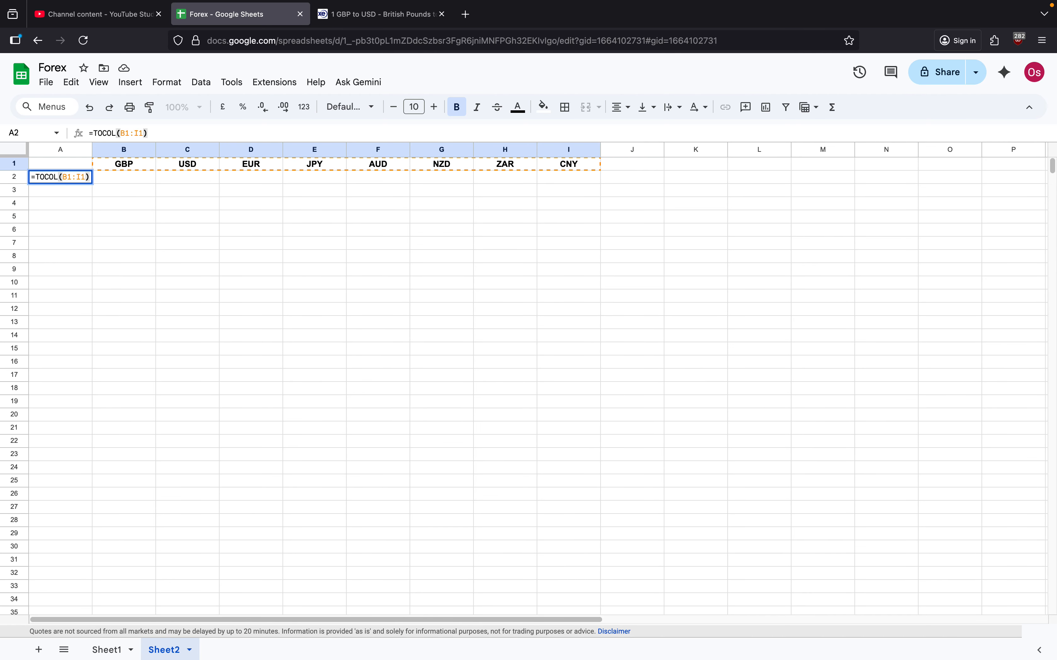
pyautogui.press('Return')
pyautogui.click(69, 178)
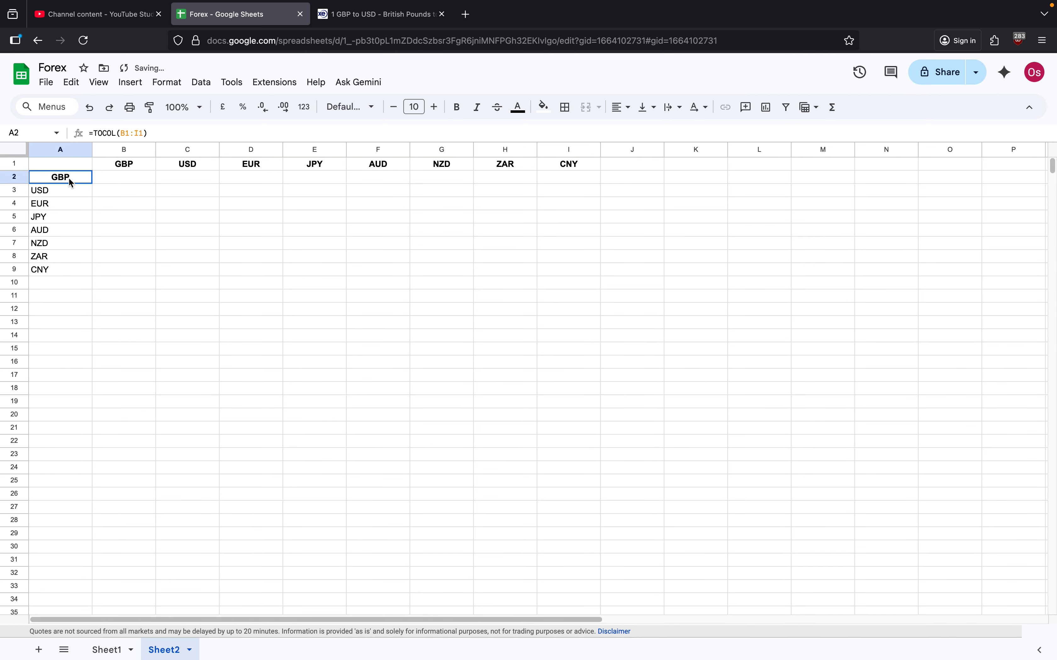
# Step: Make the currency codes in column A bold and centre them horizontally
pyautogui.click(71, 150)
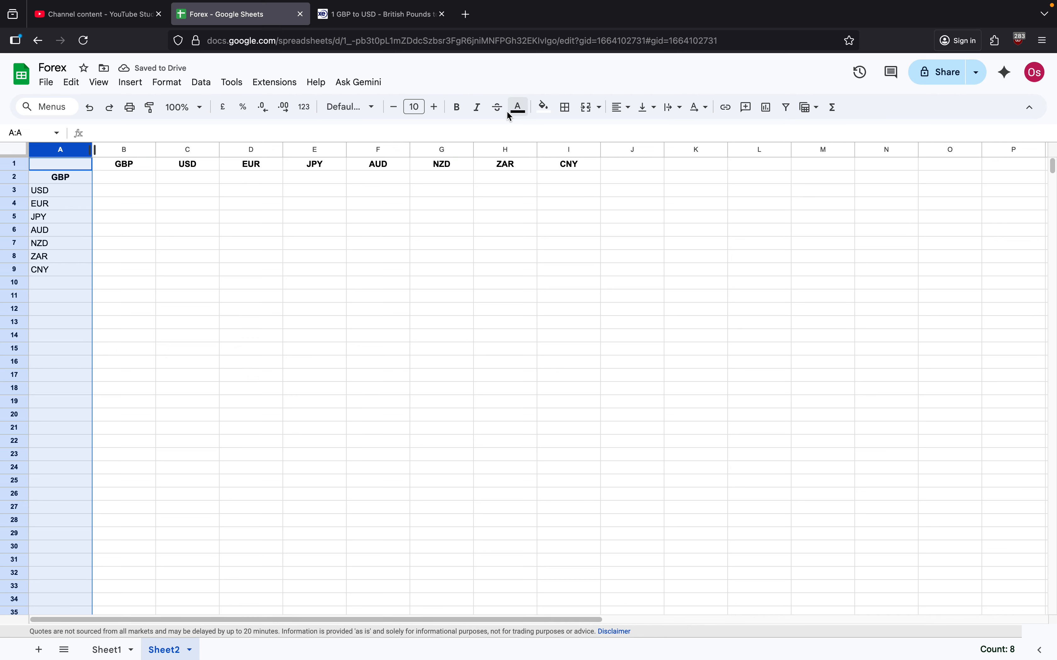
pyautogui.click(454, 108)
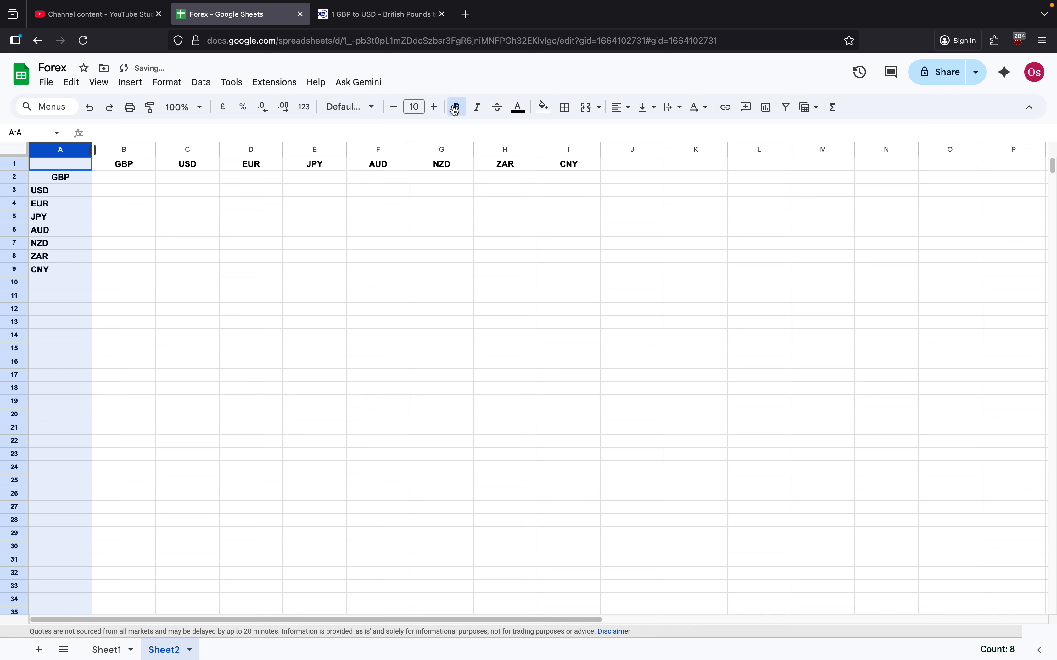
pyautogui.click(623, 108)
pyautogui.click(642, 132)
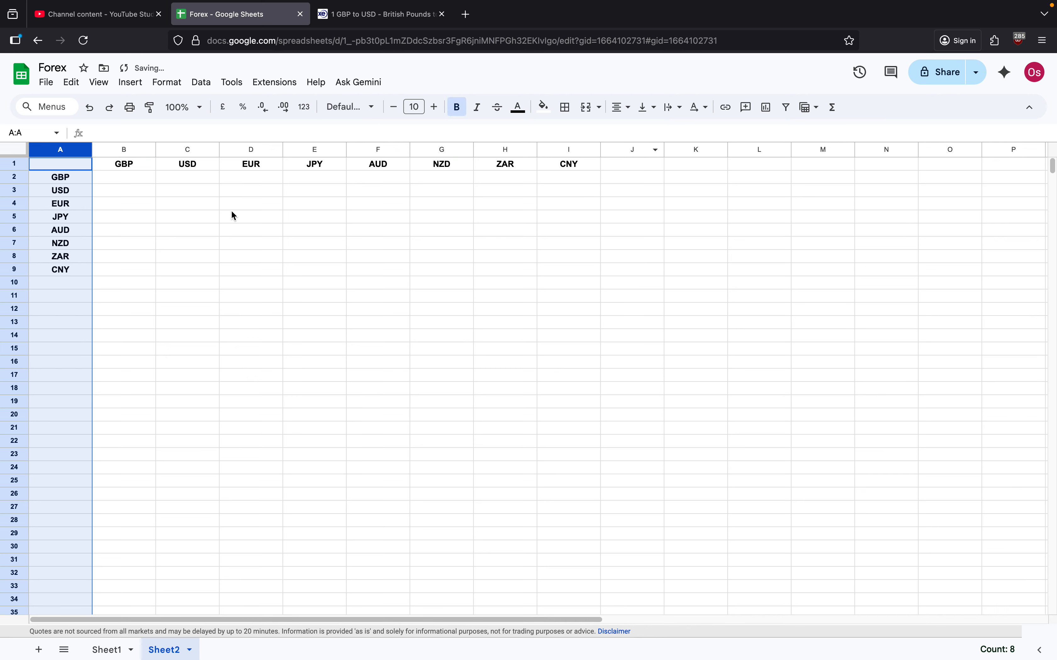
pyautogui.click(162, 204)
pyautogui.click(113, 181)
pyautogui.write('1')
pyautogui.press('Escape')
# Step: Centre the contents of the rate grid B2:I9 horizontally
pyautogui.keyDown('shift'); pyautogui.click(556, 281); pyautogui.keyUp('shift')
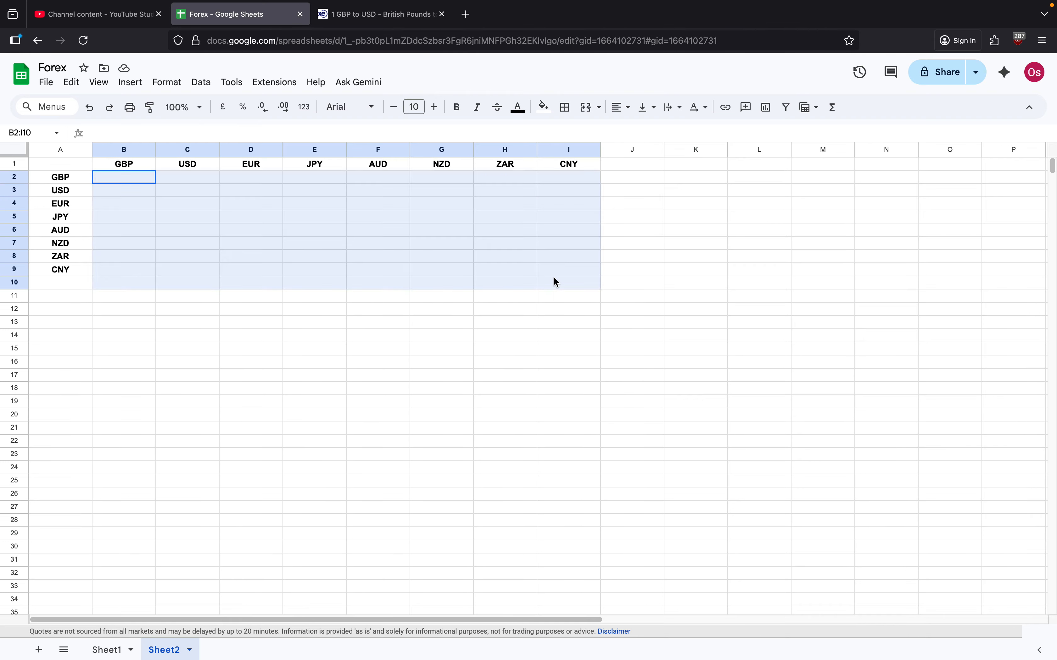
pyautogui.keyDown('shift'); pyautogui.click(566, 271); pyautogui.keyUp('shift')
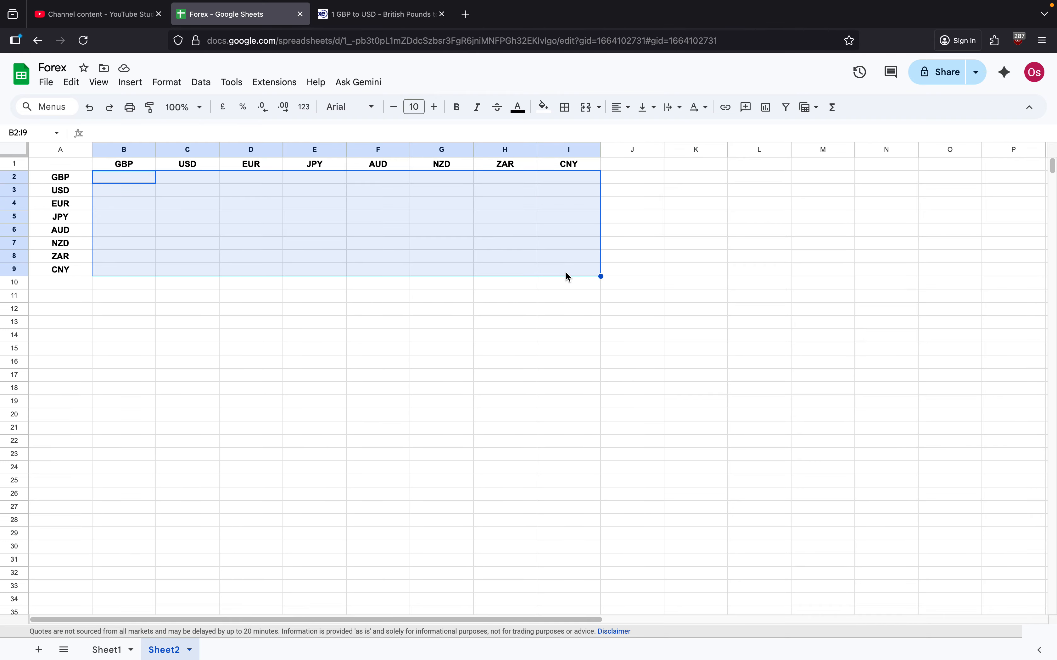
pyautogui.click(630, 110)
pyautogui.click(638, 133)
pyautogui.click(314, 217)
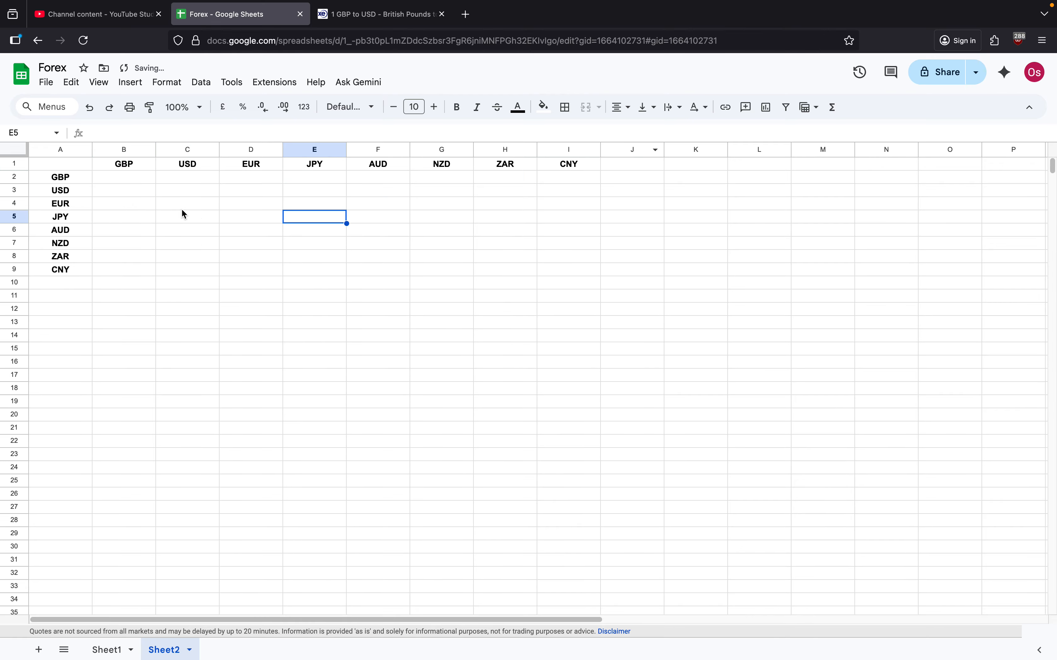
# Step: Enter 1 in every diagonal cell where a currency meets itself, from B2 for GBP through I9 for CNY
pyautogui.click(148, 180)
pyautogui.write('1')
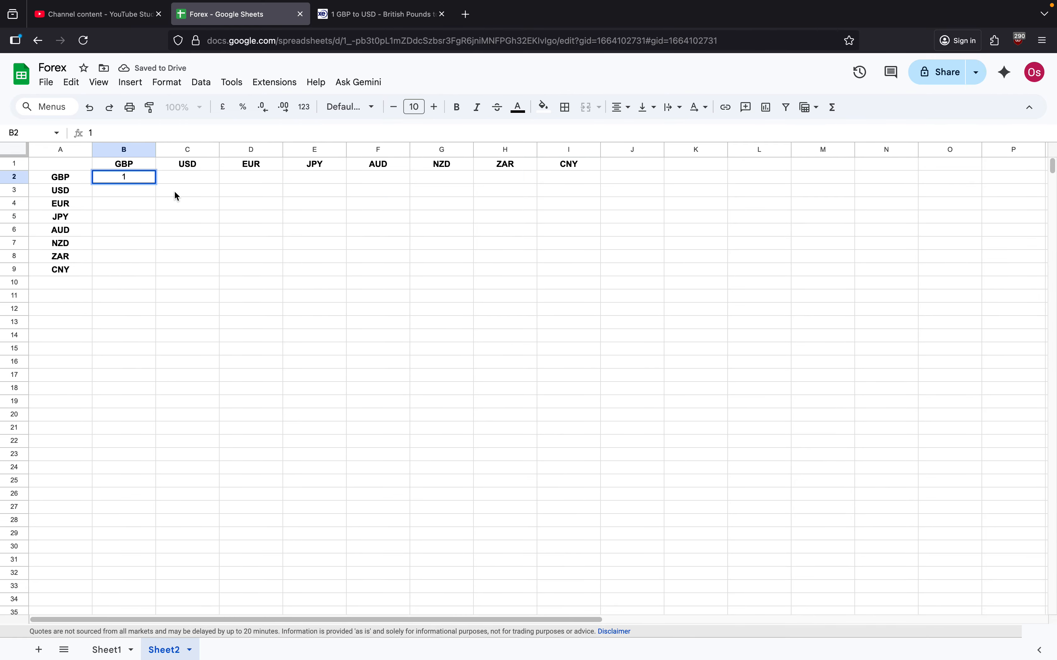
pyautogui.click(174, 191)
pyautogui.write('1')
pyautogui.click(244, 205)
pyautogui.write('1')
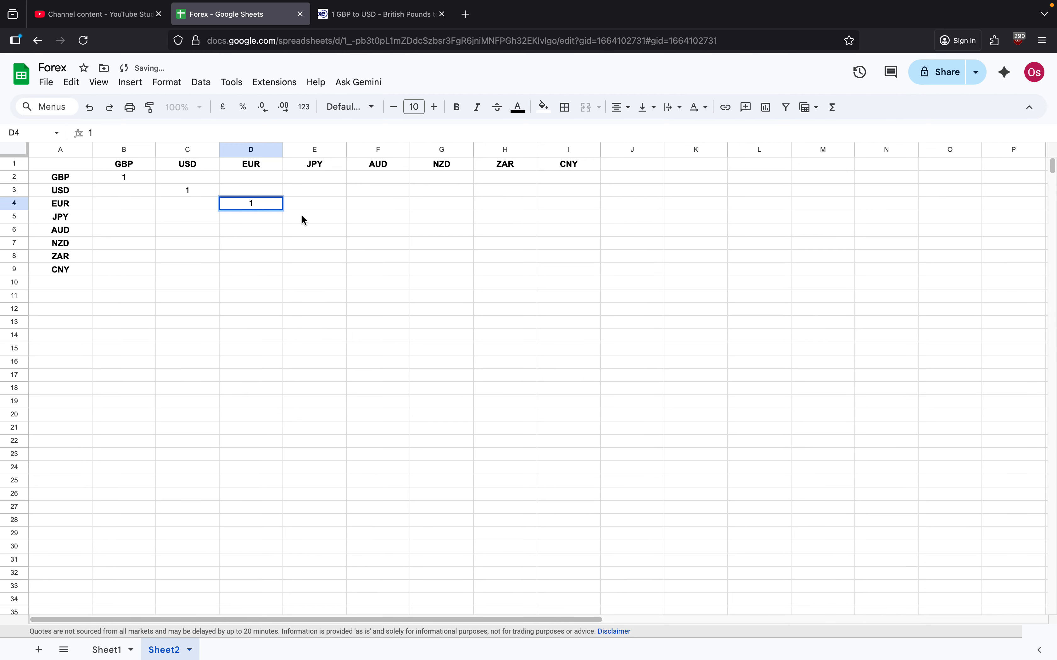
pyautogui.click(303, 217)
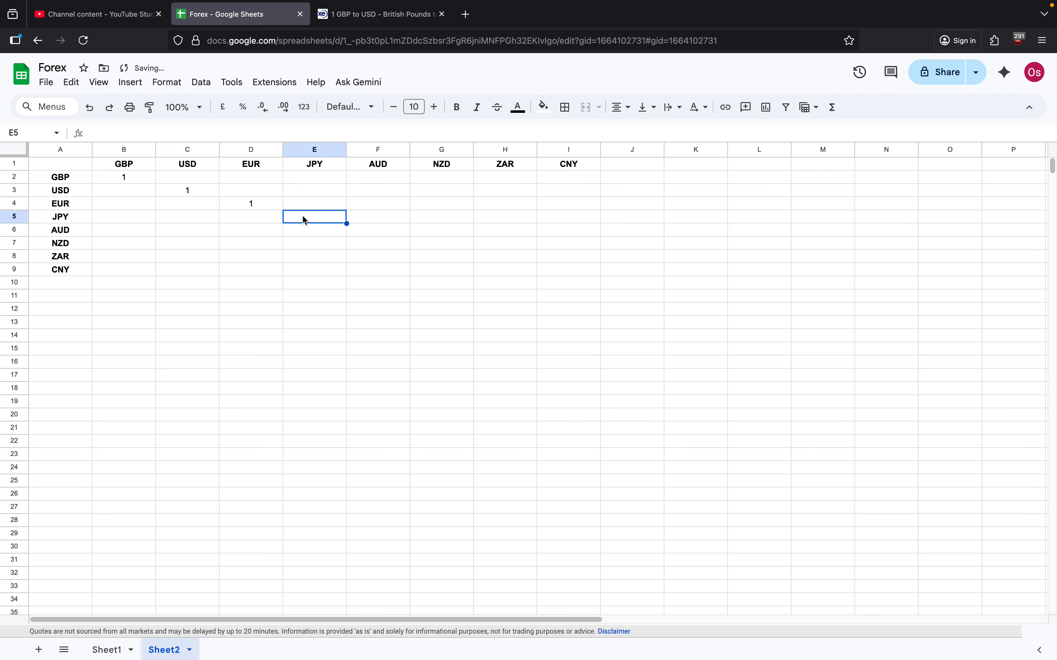
pyautogui.write('1')
pyautogui.click(354, 228)
pyautogui.write('1')
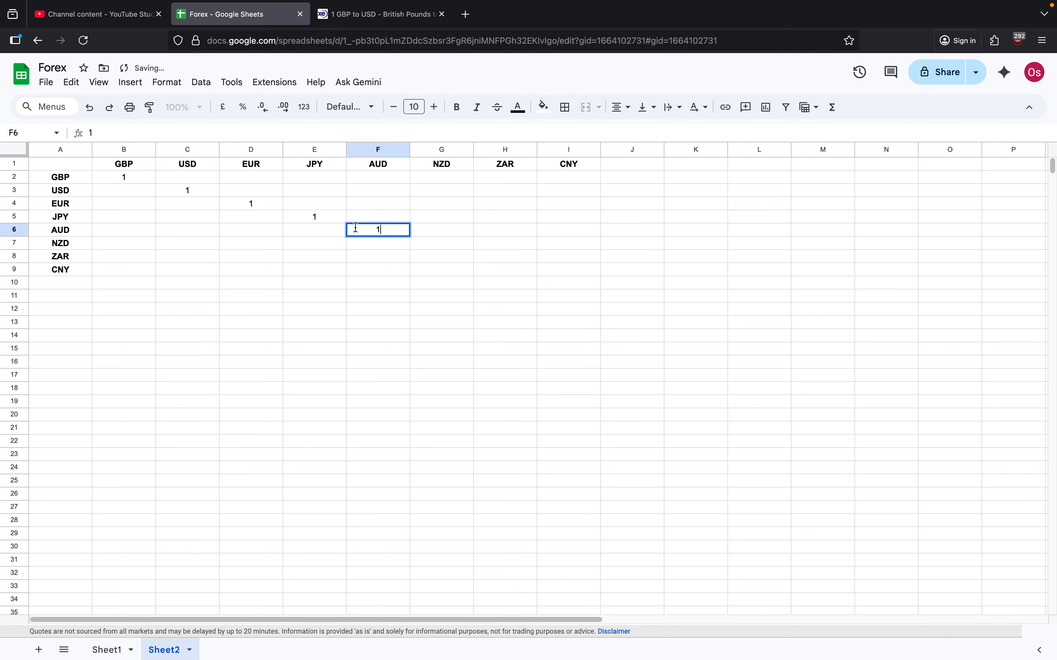
pyautogui.click(422, 244)
pyautogui.write('1')
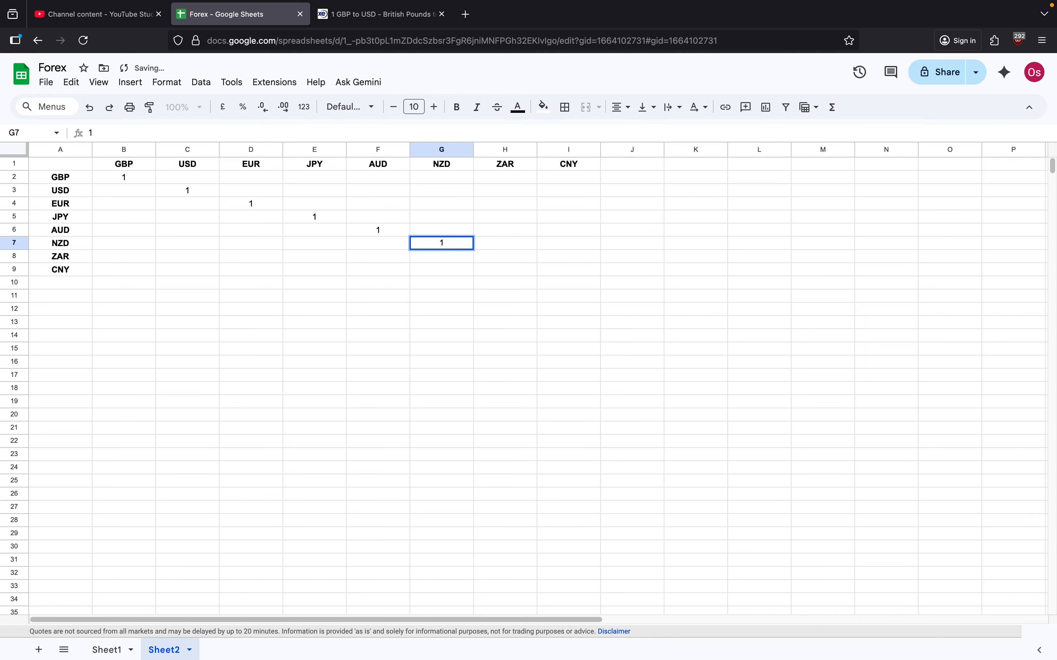
pyautogui.click(503, 258)
pyautogui.write('1')
pyautogui.click(577, 269)
pyautogui.write('1')
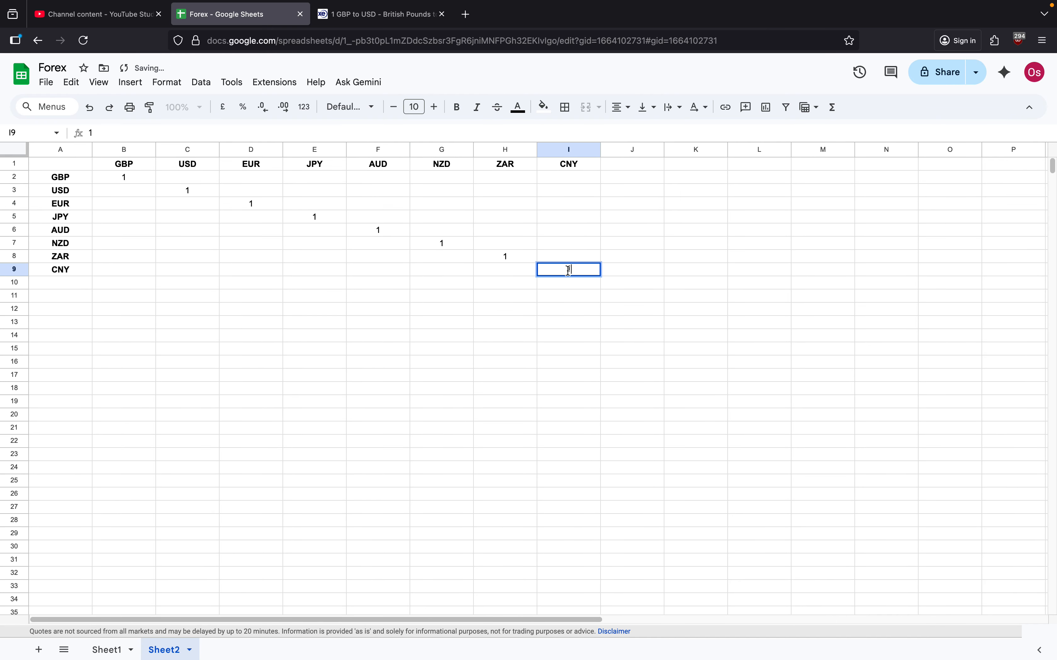
pyautogui.click(425, 247)
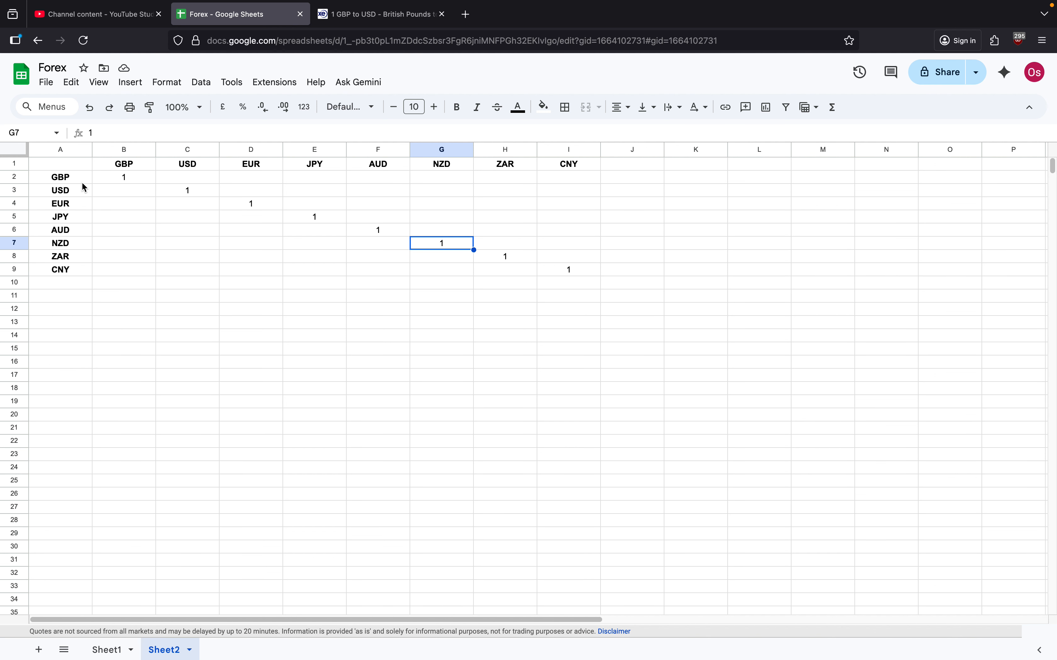
# Step: Enter =GOOGLEFINANCE("CURRENCY: GBP USD") in cell C2 for the GBP to USD rate
pyautogui.click(166, 176)
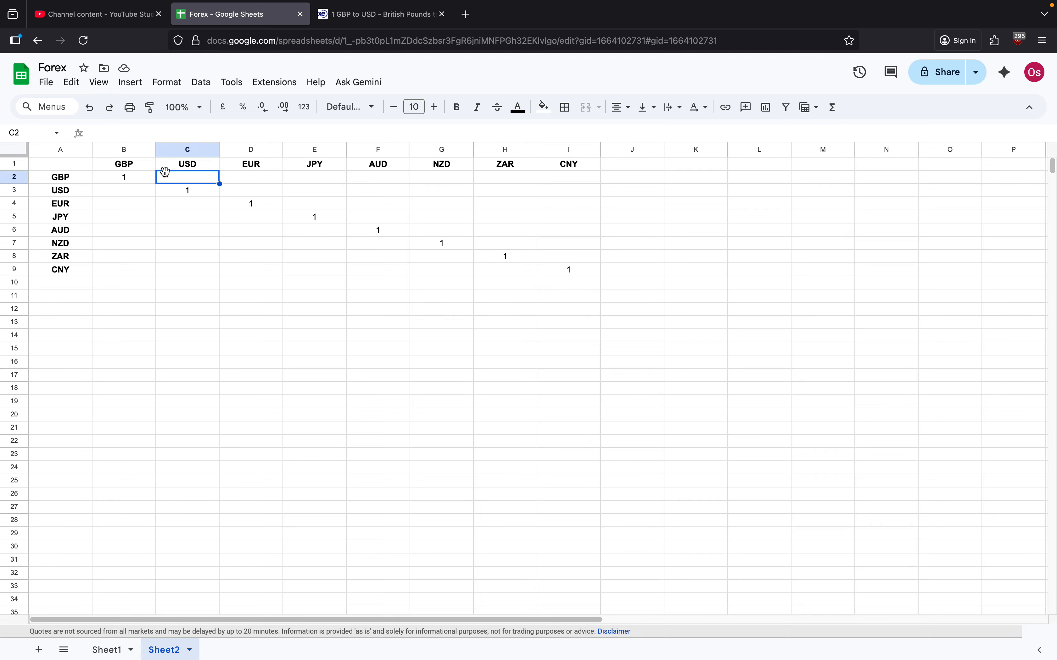
pyautogui.click(64, 181)
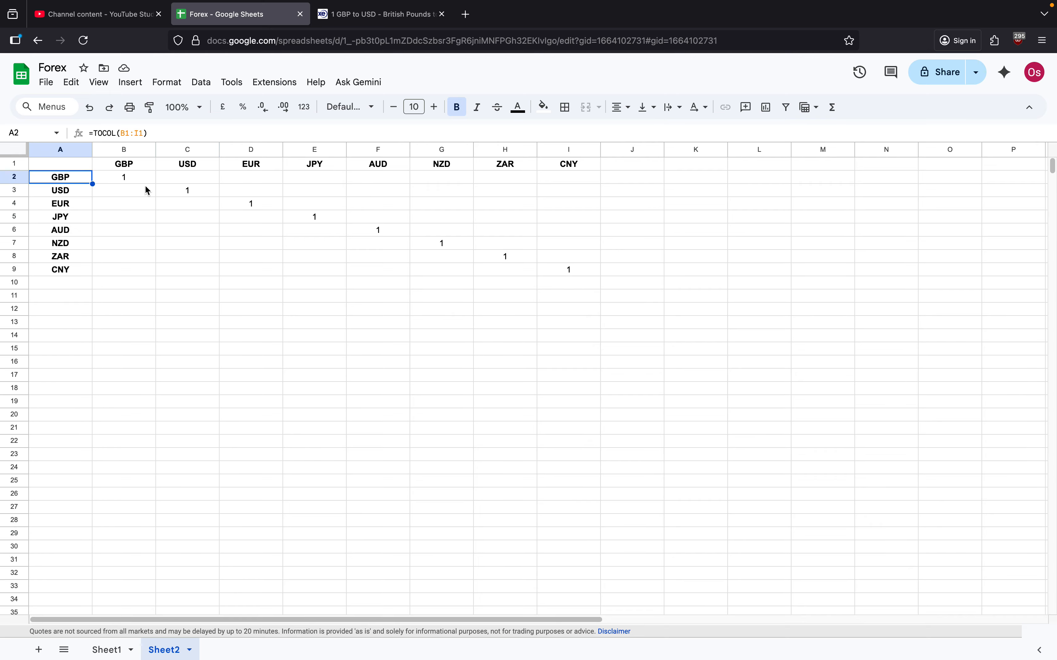
pyautogui.click(194, 183)
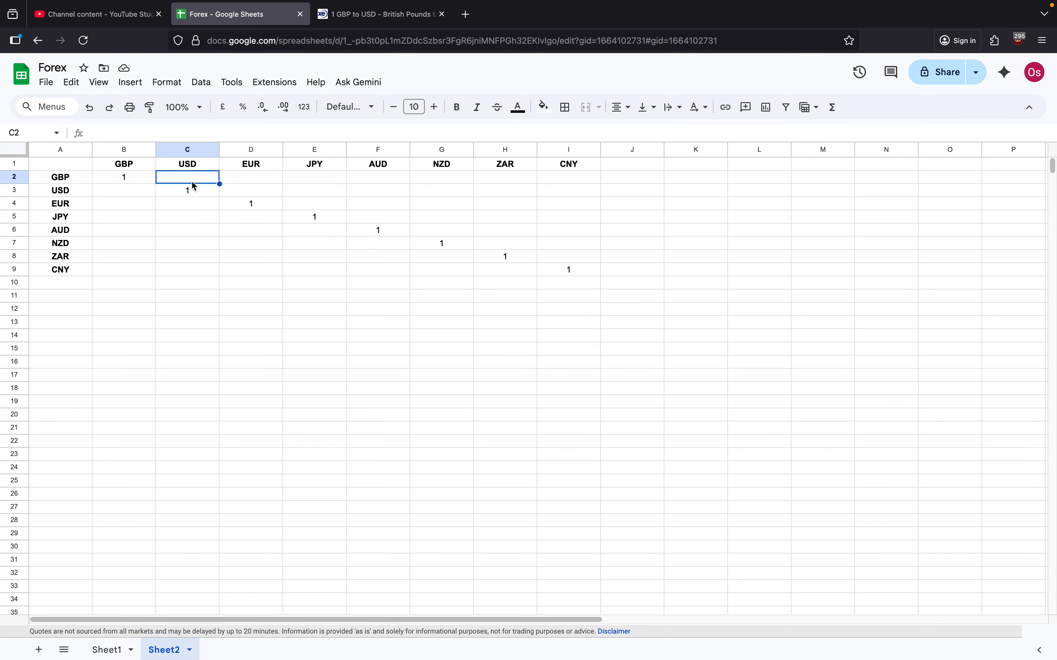
pyautogui.write('=')
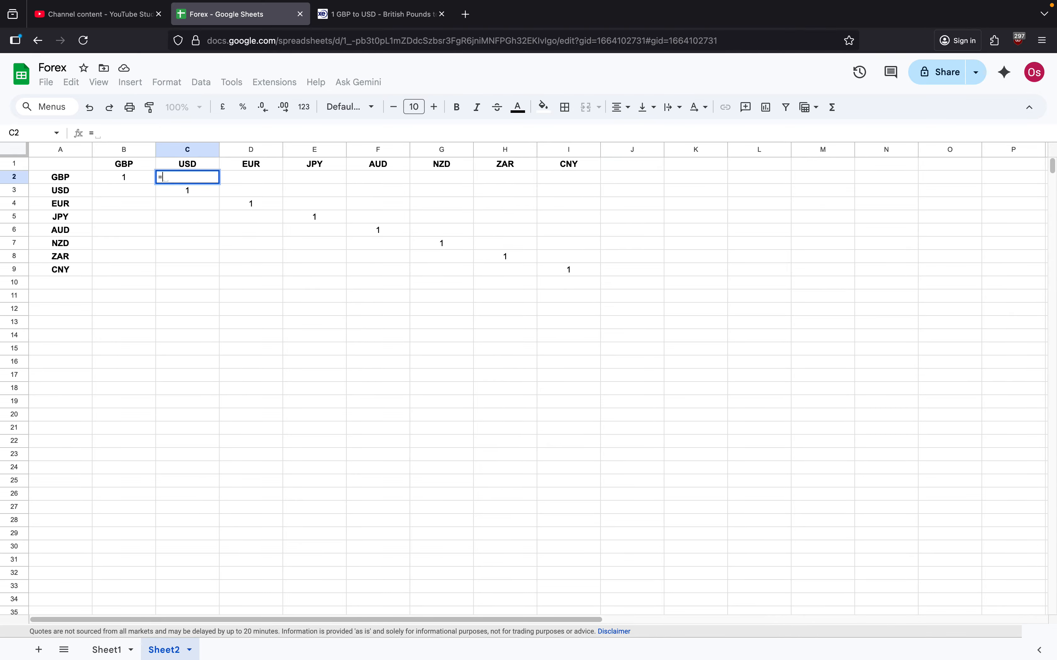
pyautogui.write('GOO')
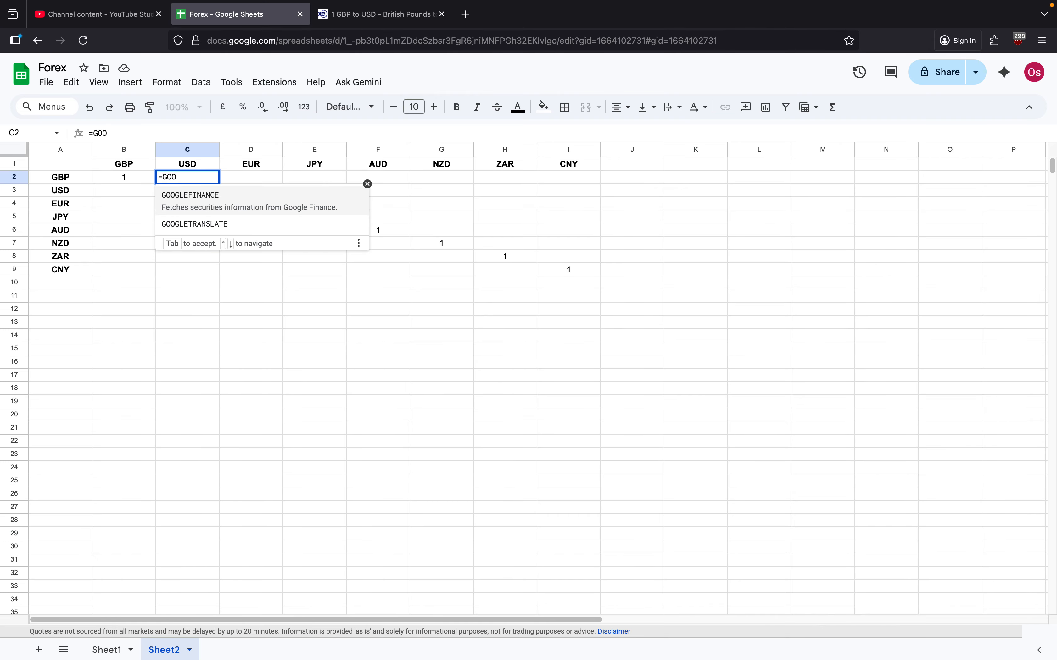
pyautogui.click(192, 200)
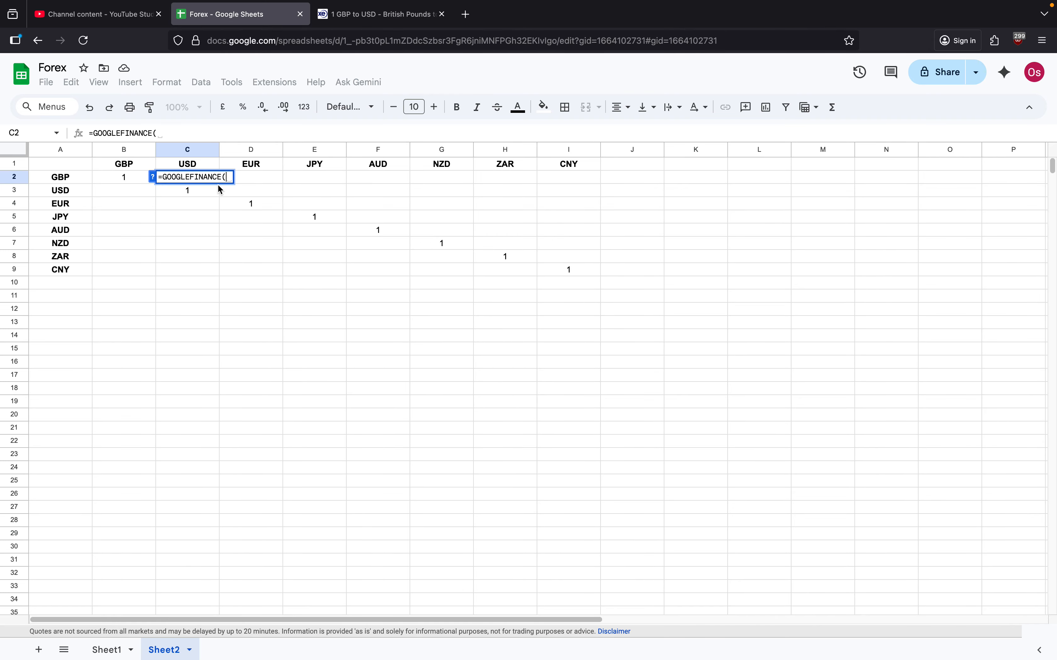
pyautogui.write('"CURRENCY')
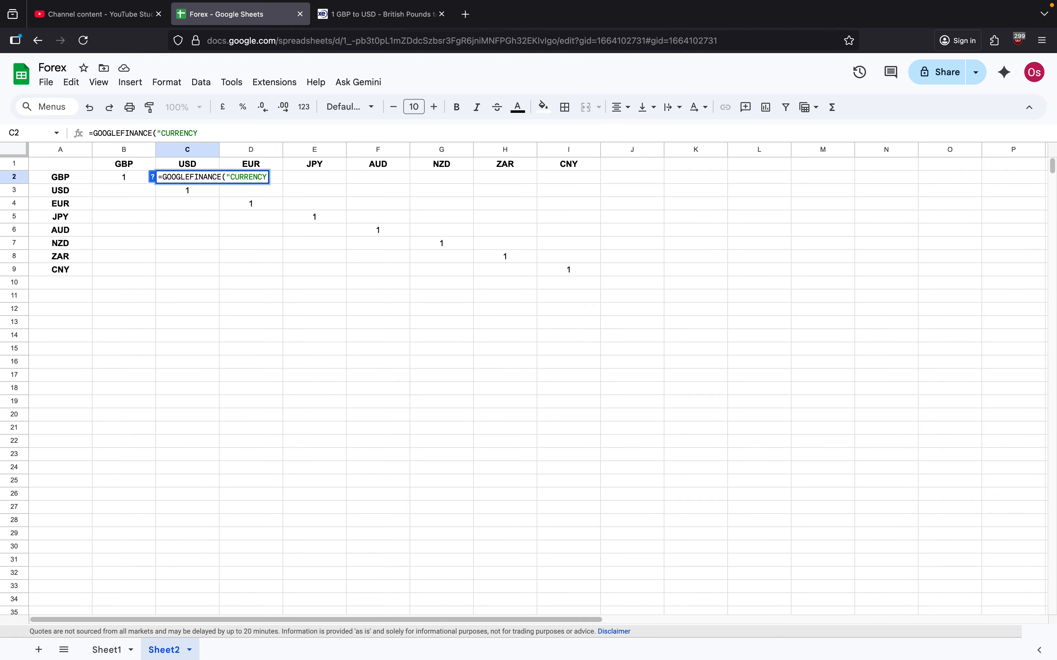
pyautogui.write(': GBP usd")')
pyautogui.press('BackSpace')
pyautogui.press('BackSpace')
pyautogui.press('BackSpace')
pyautogui.press('BackSpace')
pyautogui.press('BackSpace')
pyautogui.write('USD")')
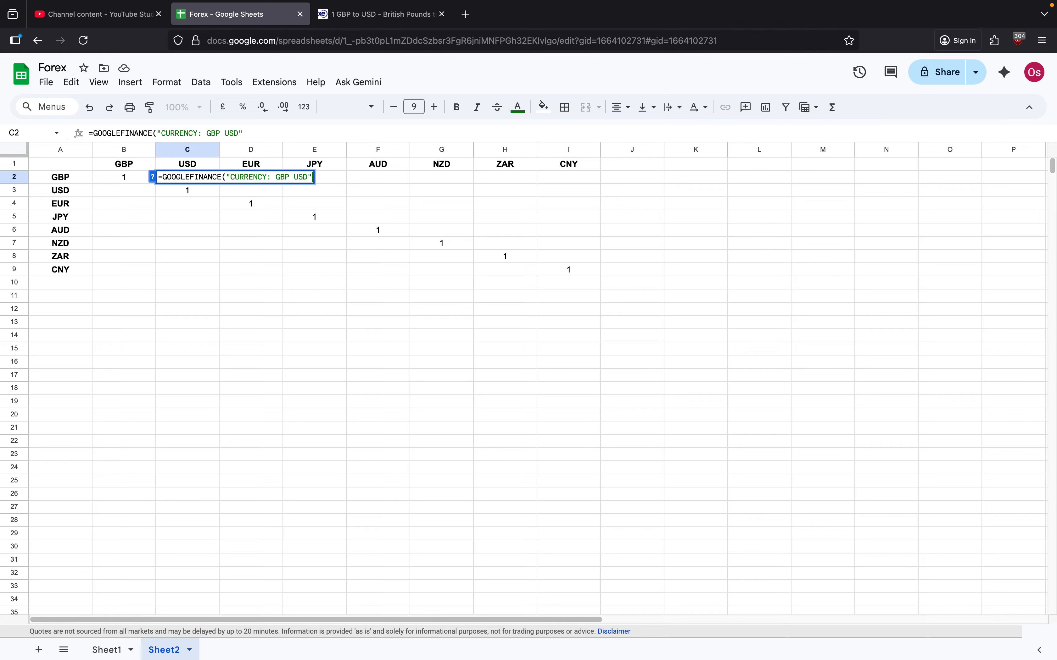
pyautogui.press('Return')
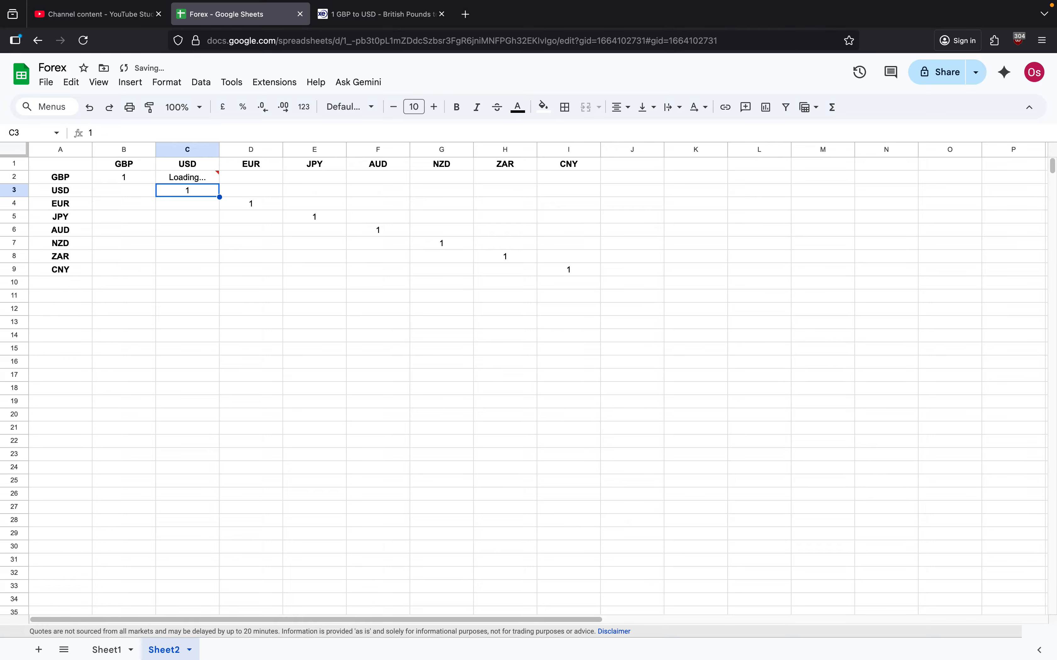
# Step: Remove the space after the colon in C2's formula so it reads =GOOGLEFINANCE("CURRENCY:GBP USD")
pyautogui.click(178, 181)
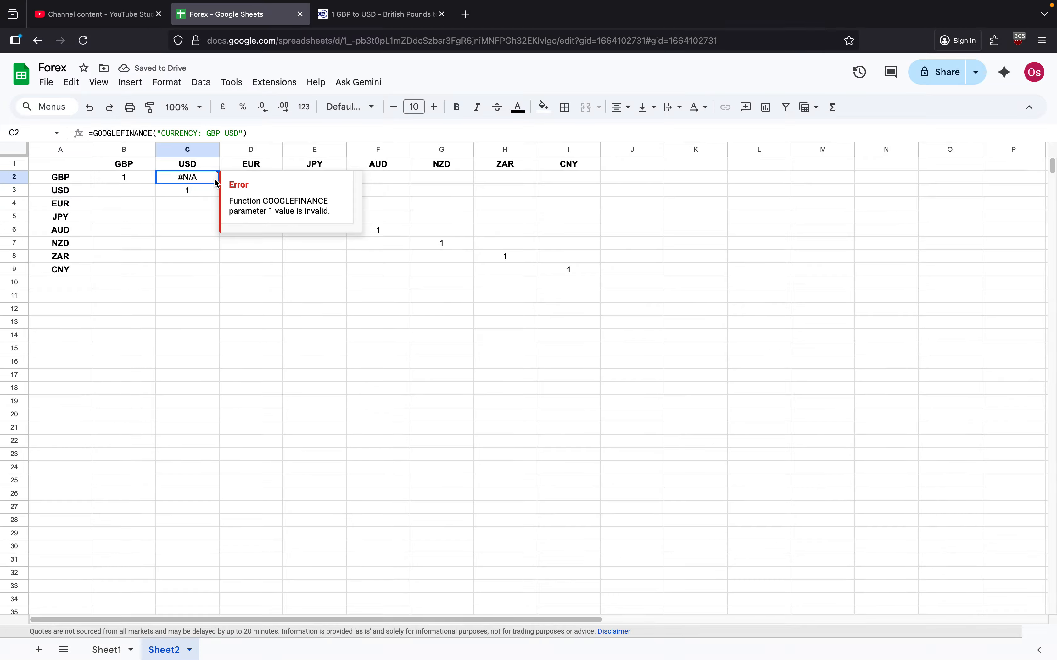
pyautogui.click(206, 134)
pyautogui.press('BackSpace')
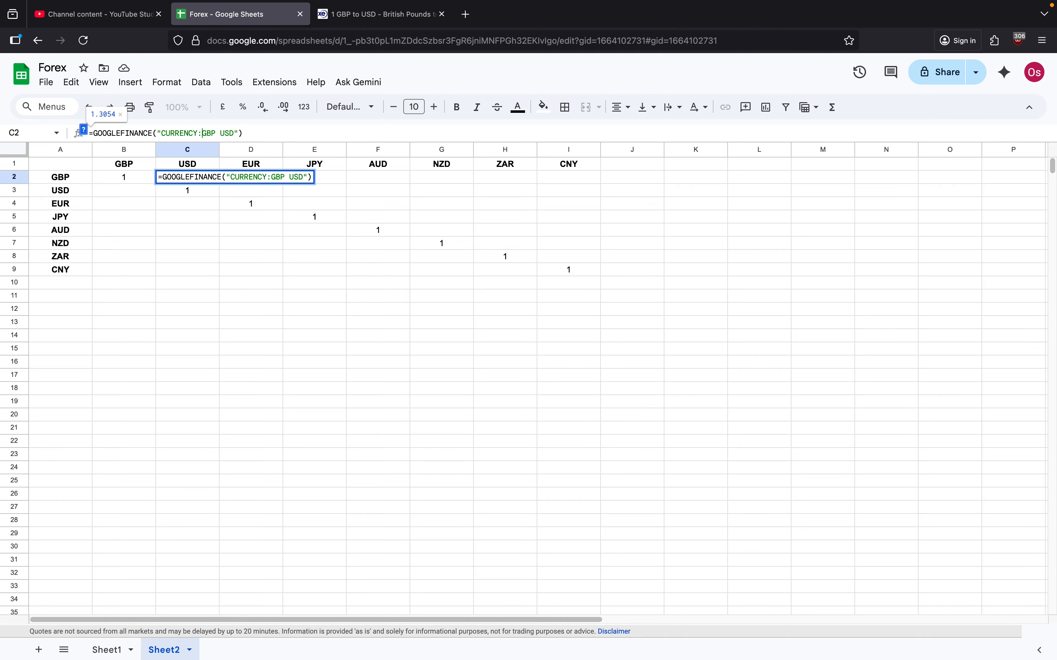
pyautogui.press('Return')
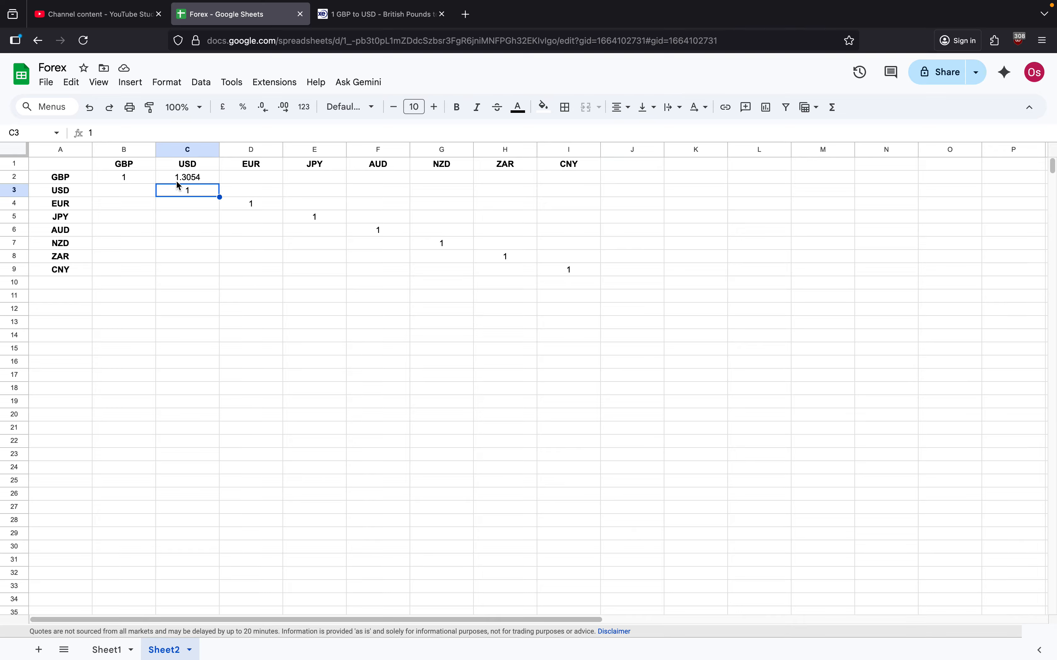
# Step: Enter =GOOGLEFINANCE("CURRENCY:GBP EUR") in cell D2 for the GBP to EUR rate
pyautogui.click(254, 177)
pyautogui.write('=')
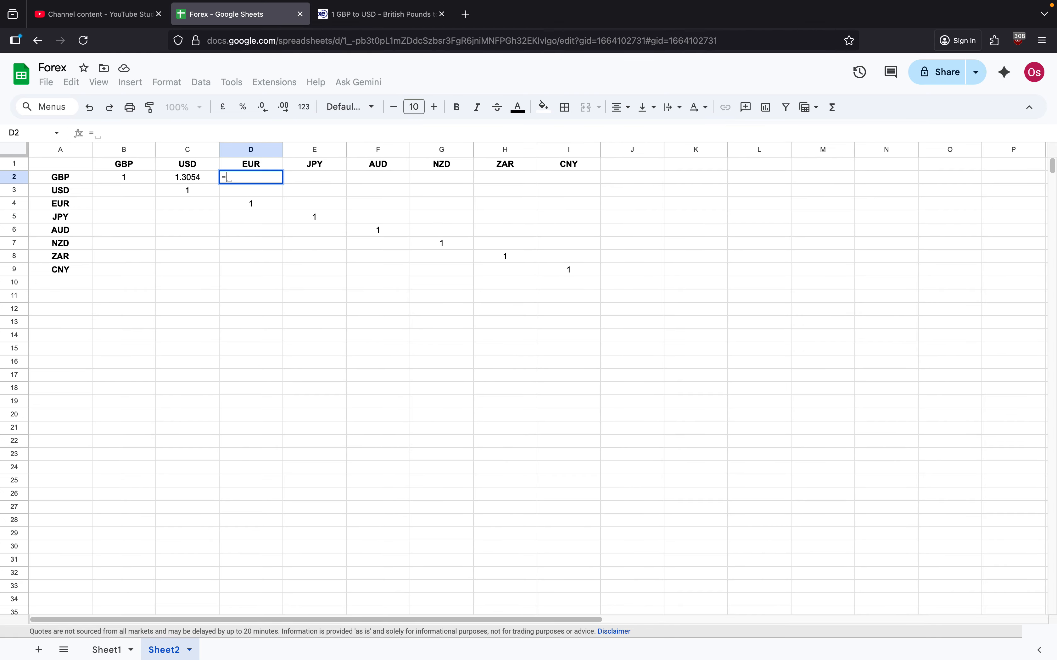
pyautogui.write('GOO')
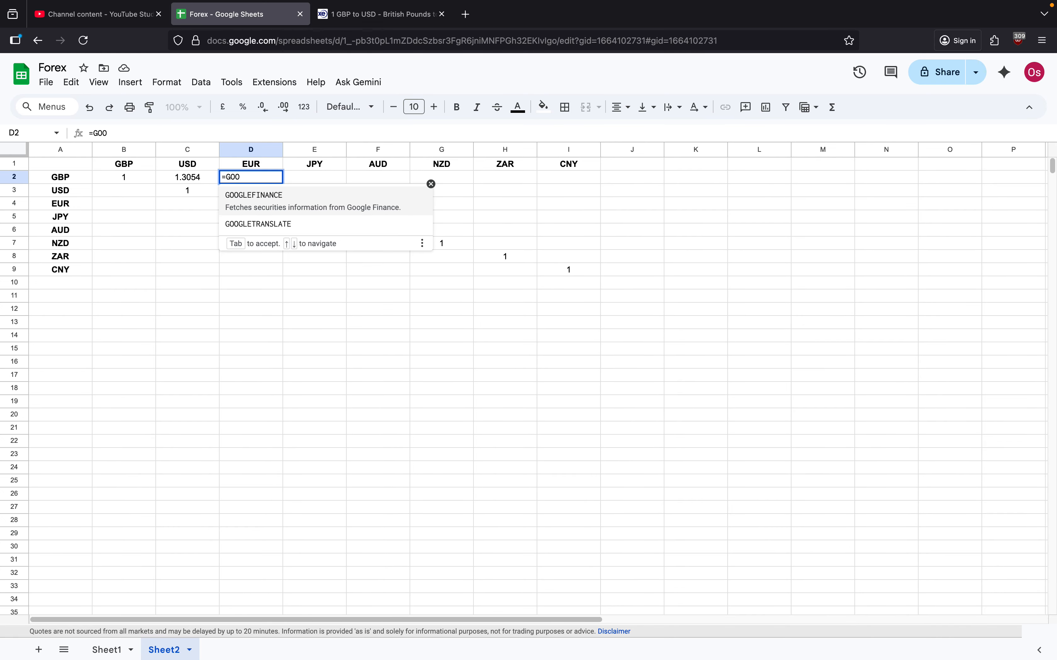
pyautogui.click(238, 202)
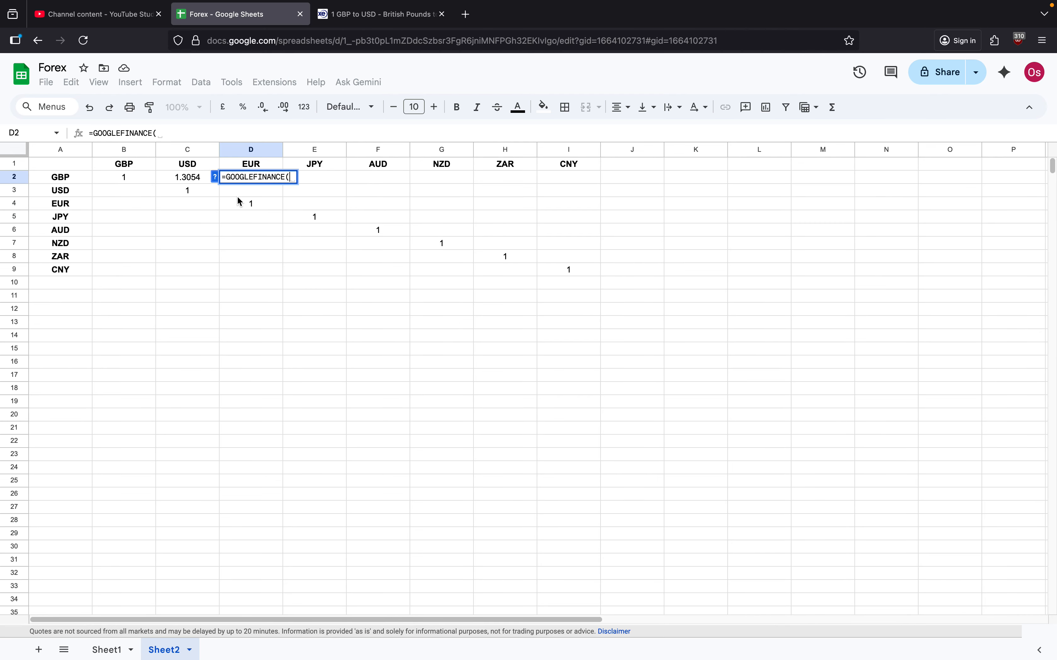
pyautogui.write('"CU')
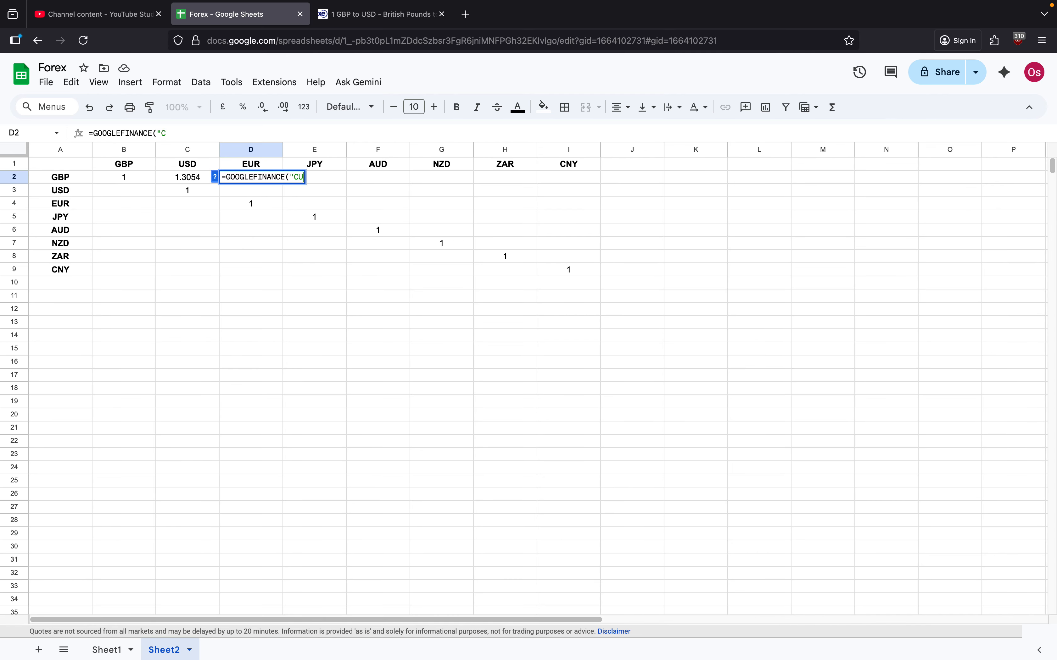
pyautogui.write('RRENCY')
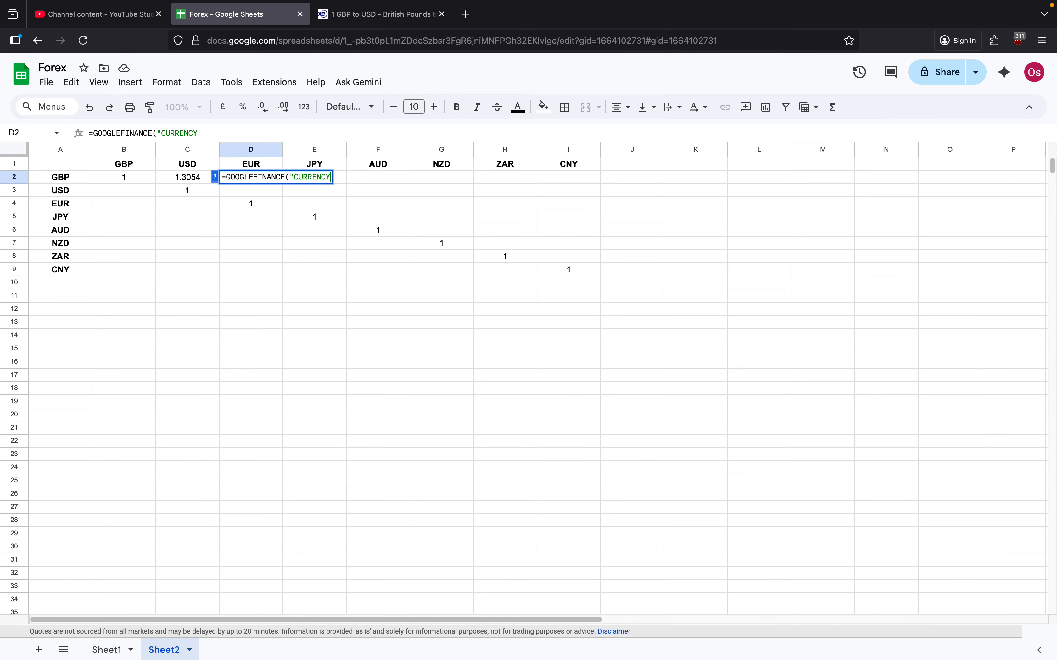
pyautogui.write(':GBP EUR"')
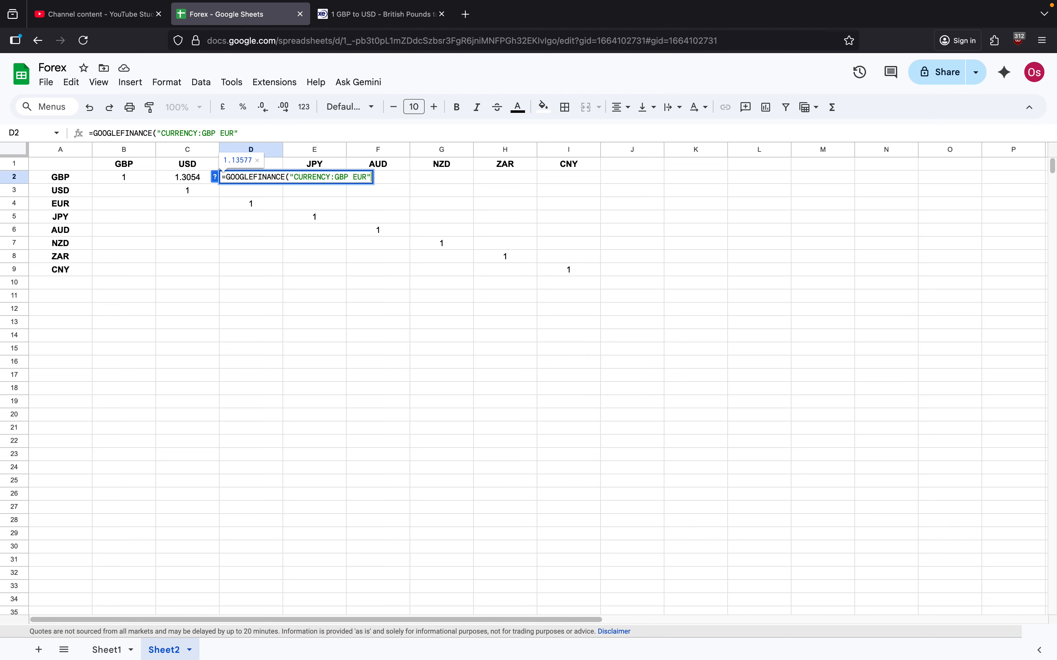
pyautogui.write(')')
pyautogui.press('Return')
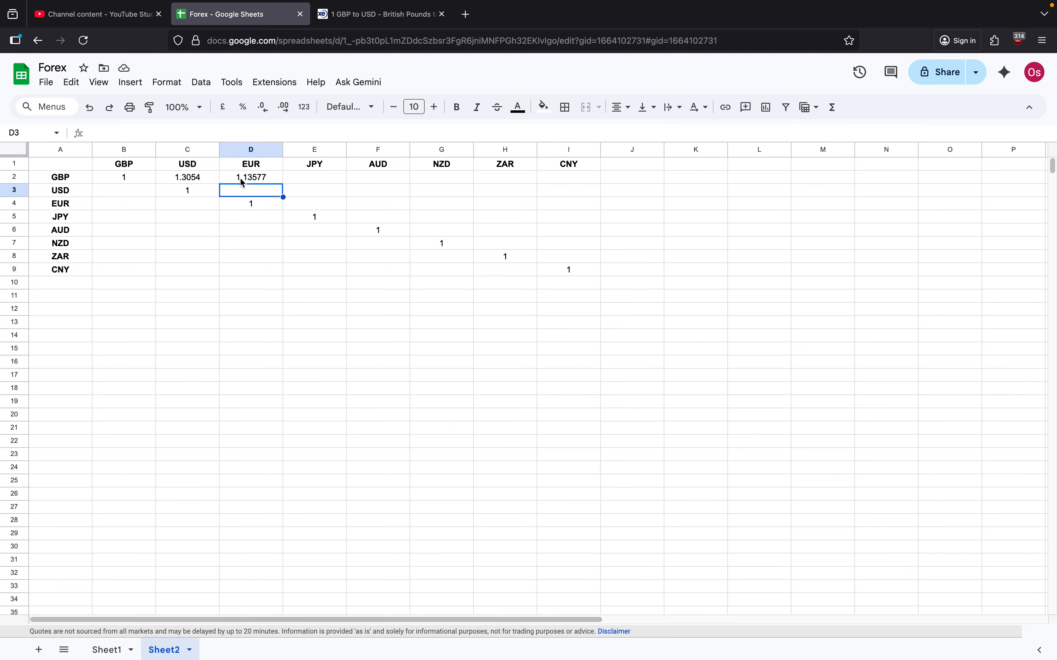
# Step: Enter =GOOGLEFINANCE("CURRENCY:USD GBP") in cell B3 for the USD to GBP rate
pyautogui.click(102, 190)
pyautogui.write('=C')
pyautogui.press('BackSpace')
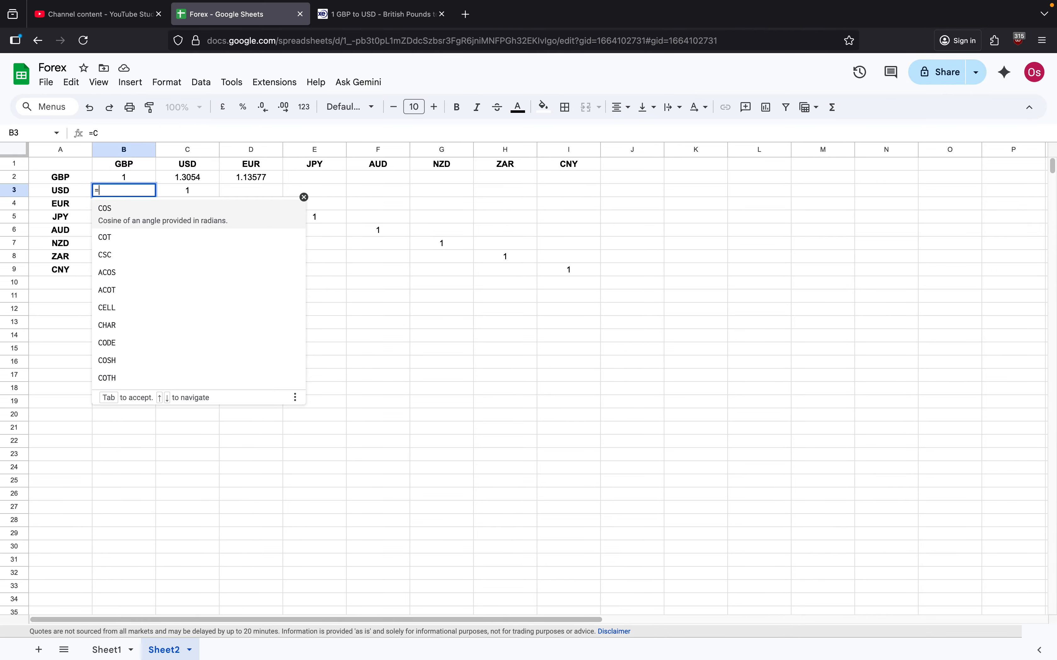
pyautogui.write('GOO')
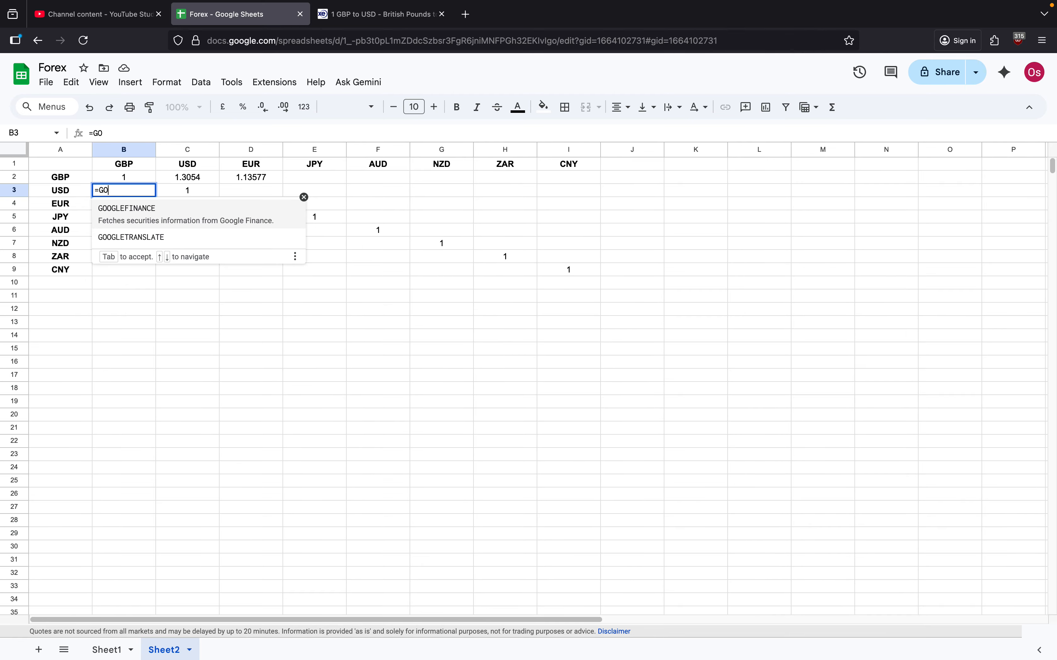
pyautogui.click(114, 219)
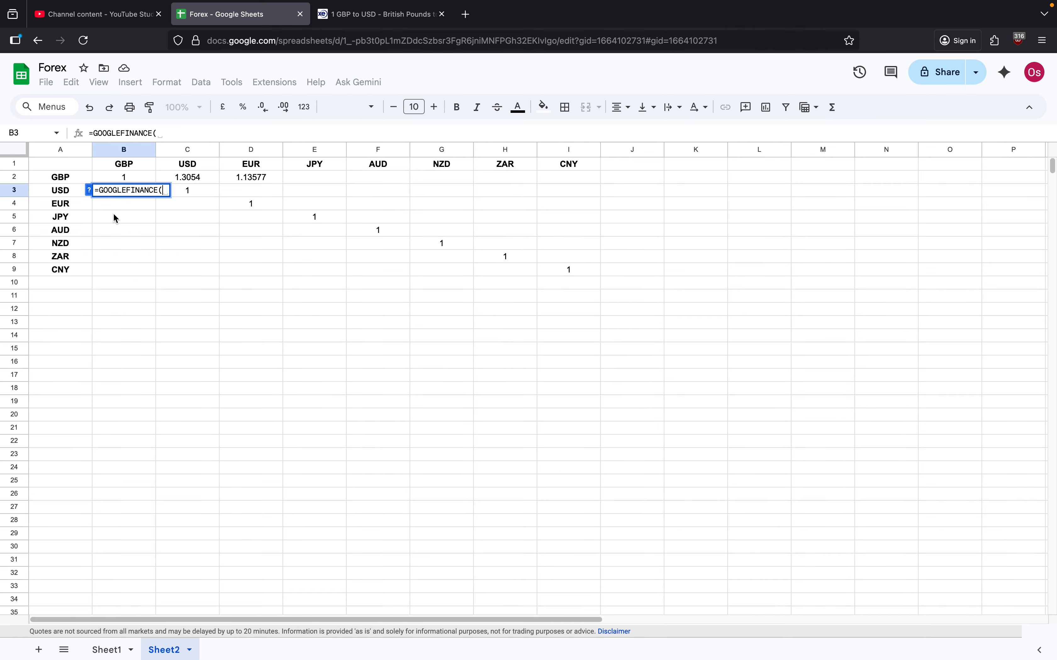
pyautogui.write('"C')
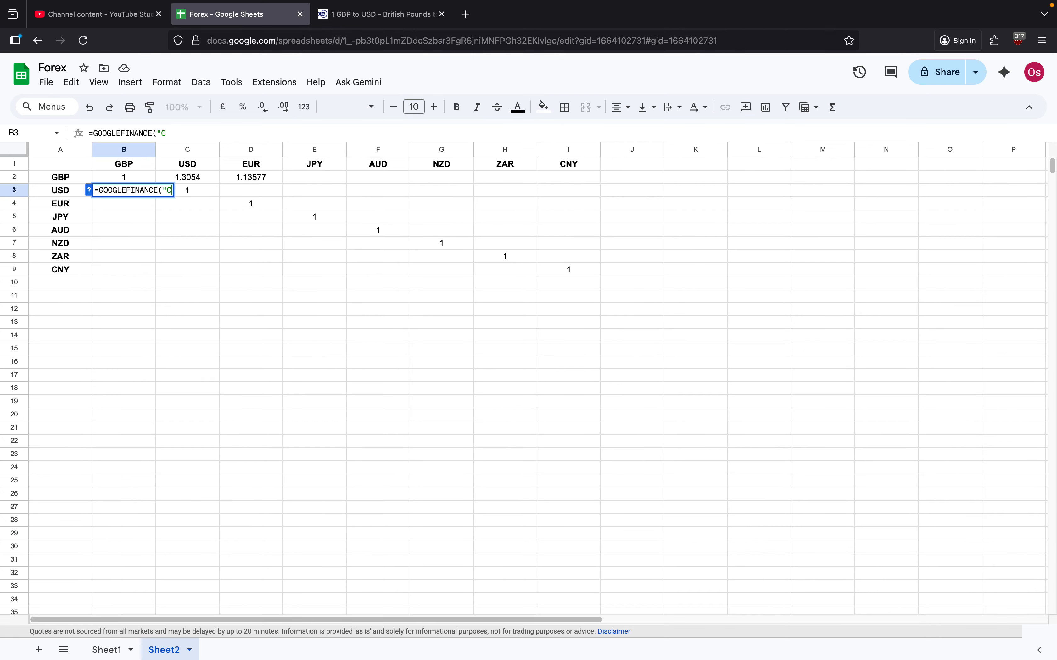
pyautogui.write('URRENCY')
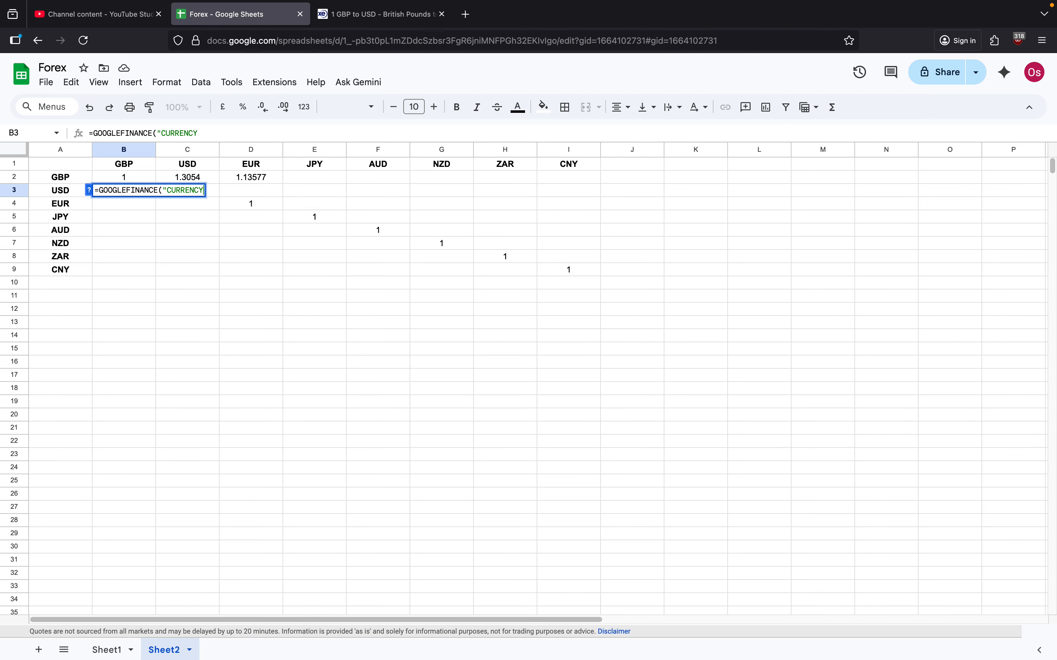
pyautogui.write(':')
pyautogui.press('BackSpace')
pyautogui.write('USD GBP")')
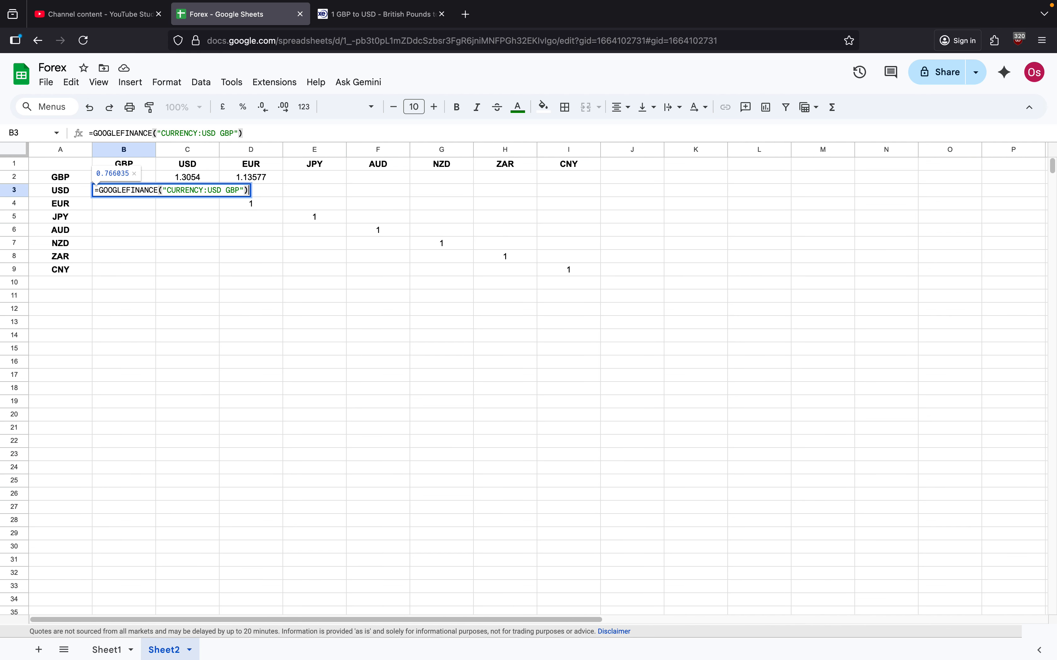
pyautogui.press('Return')
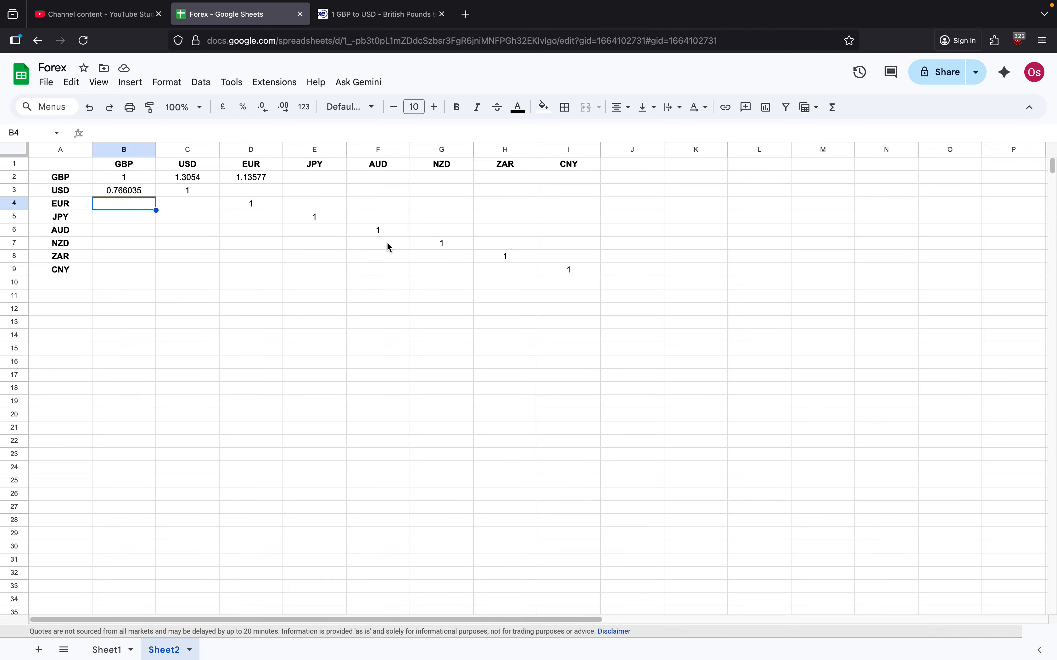
# Step: Enter =GOOGLEFINANCE("CURRENCY:ZAR AUD") in cell F8 for the ZAR to AUD rate
pyautogui.click(373, 262)
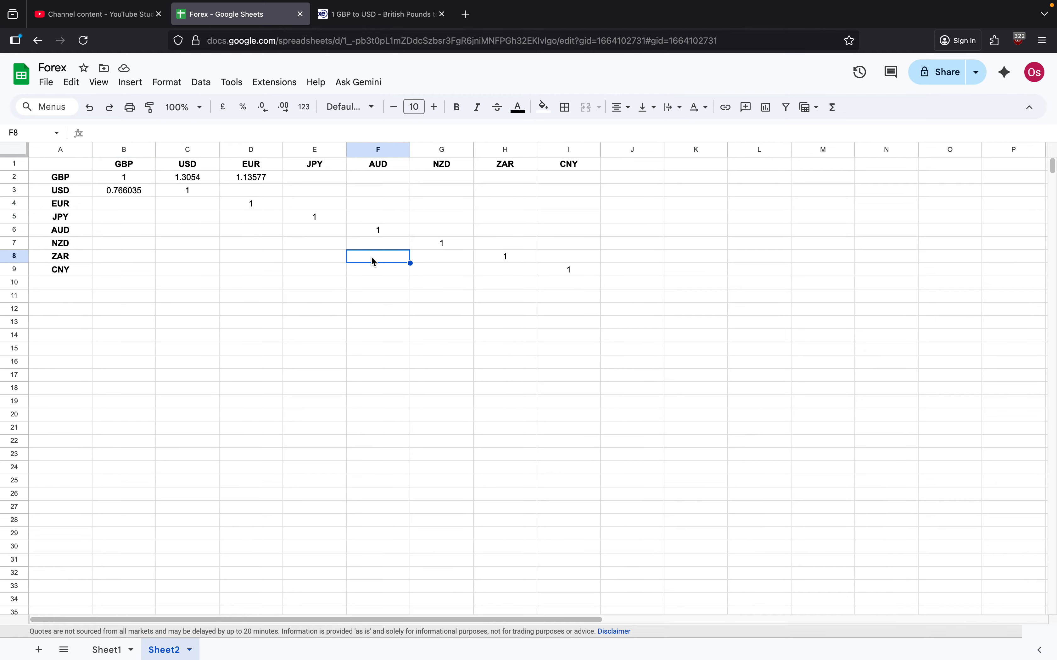
pyautogui.write('=GO')
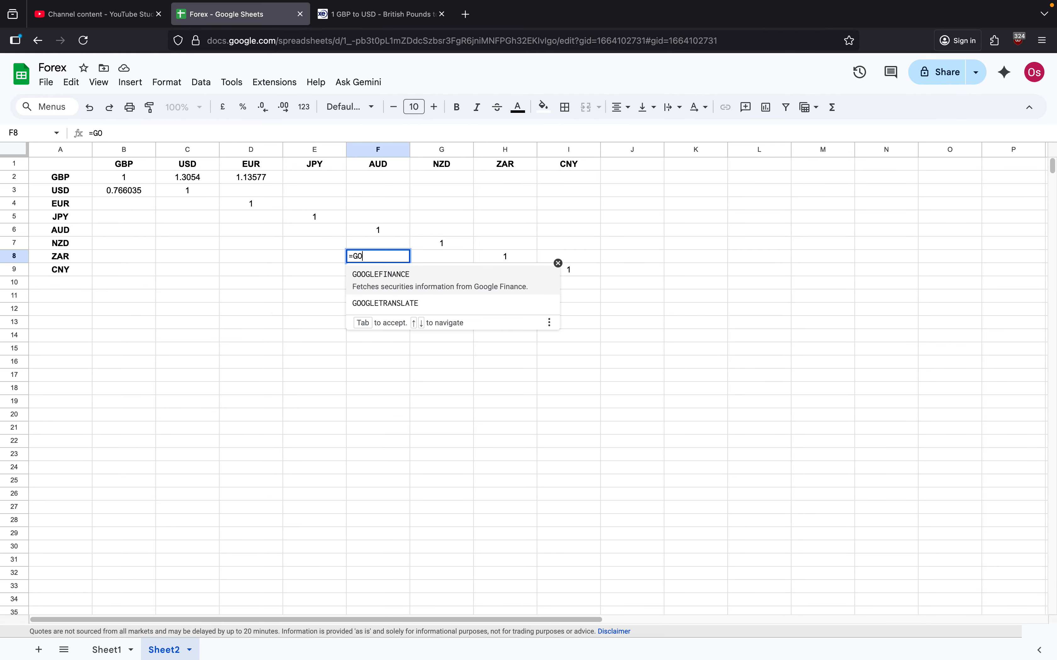
pyautogui.click(388, 274)
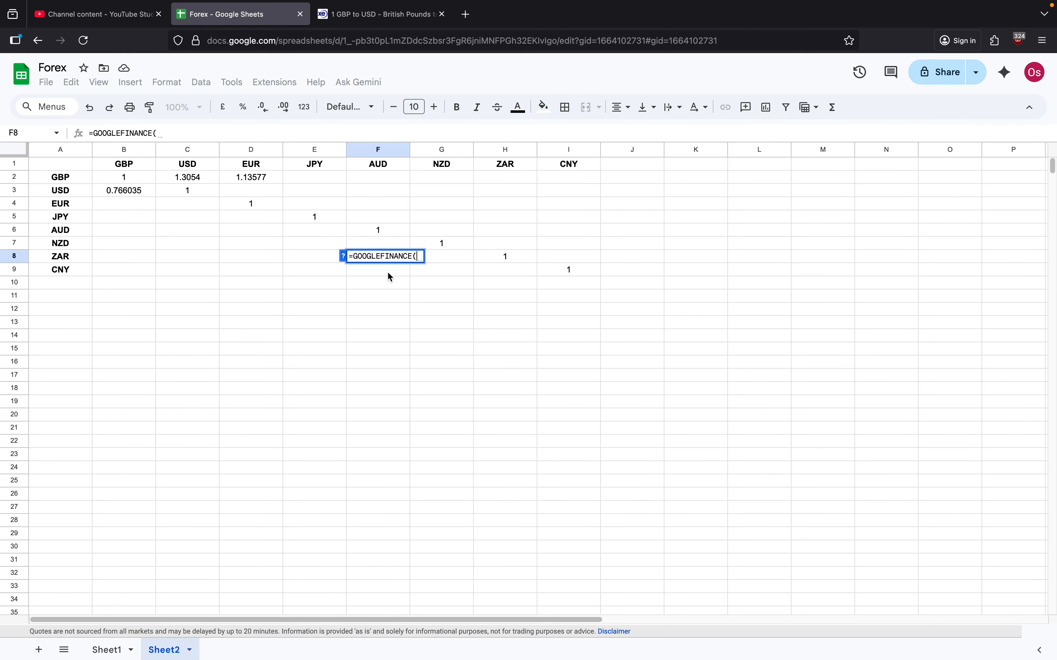
pyautogui.write('"CU')
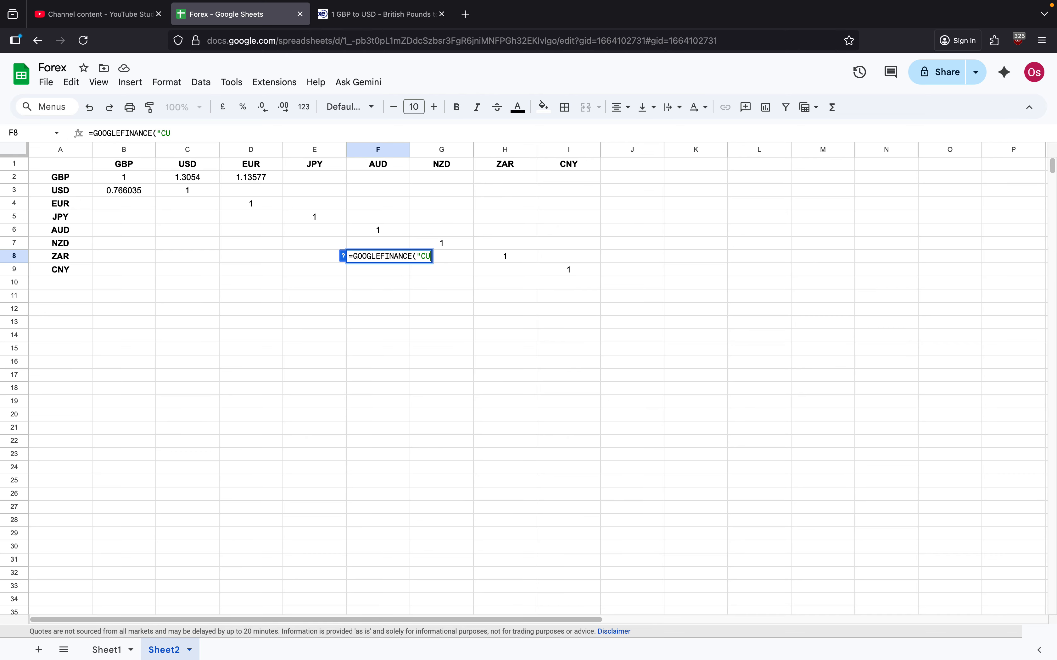
pyautogui.write('RRENCY:')
pyautogui.write('ZAR')
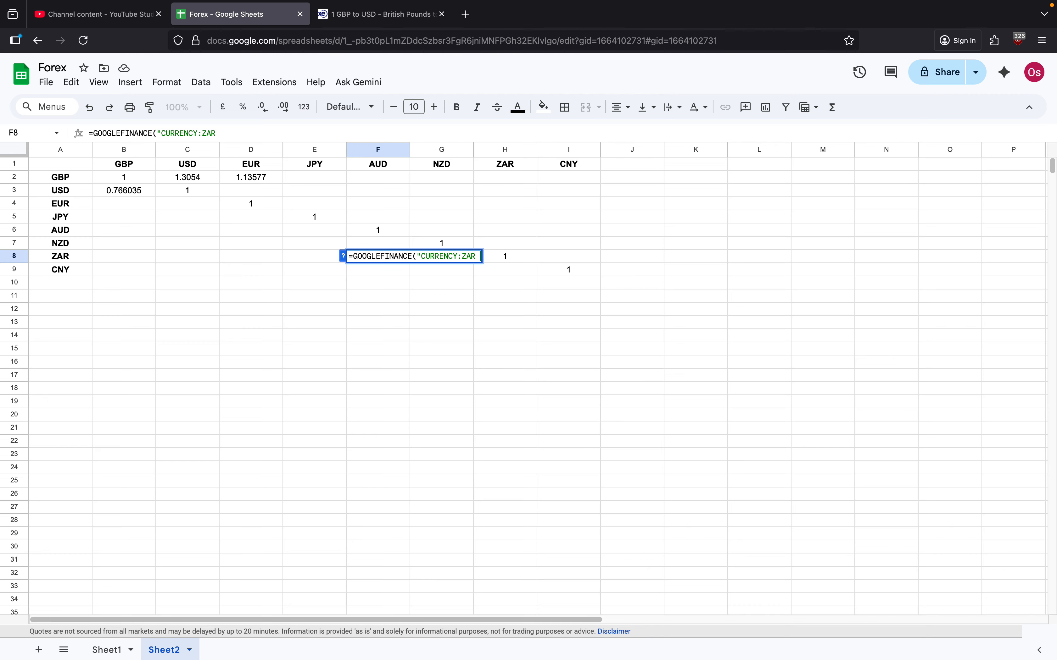
pyautogui.write(' AUD")')
pyautogui.press('Return')
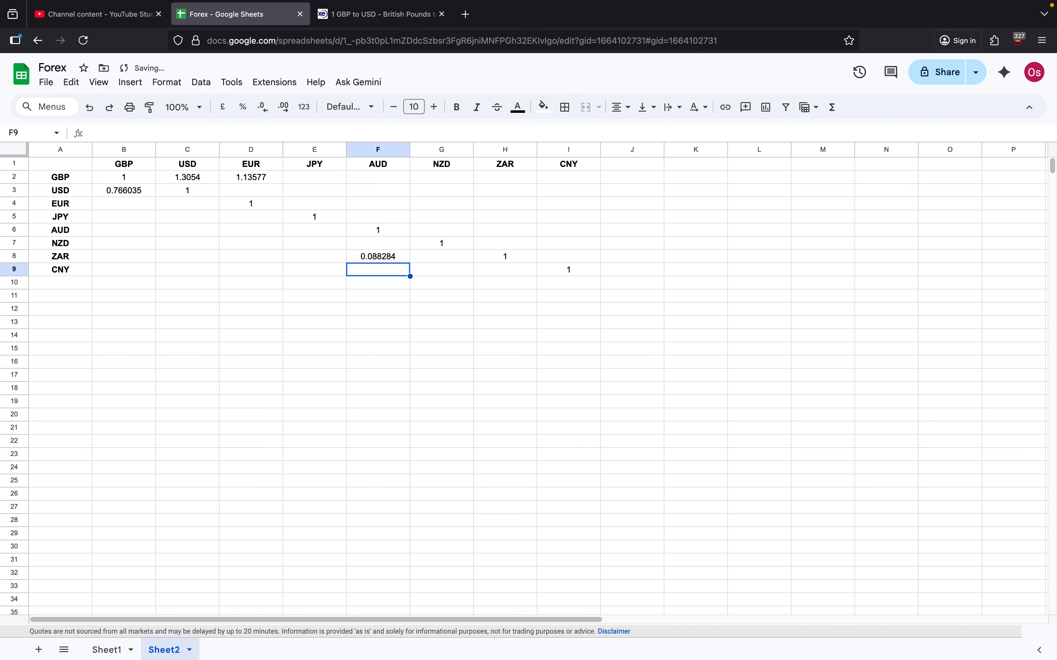
# Step: Review the formula in F8, and go to cell J1 beside the completed rate matrix on Sheet1
pyautogui.click(365, 256)
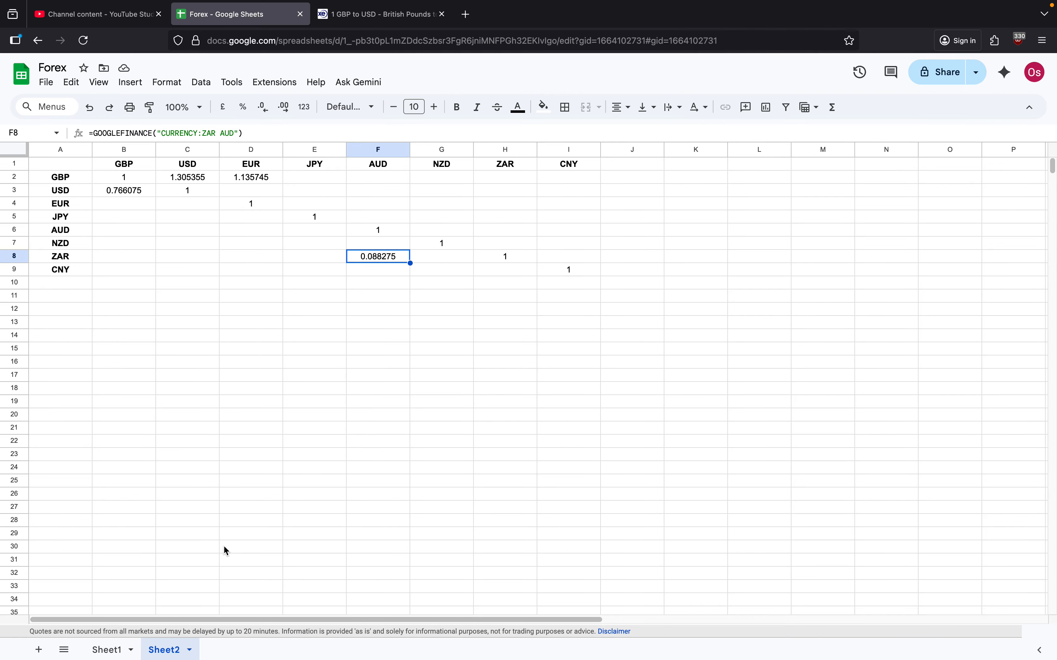
pyautogui.click(107, 650)
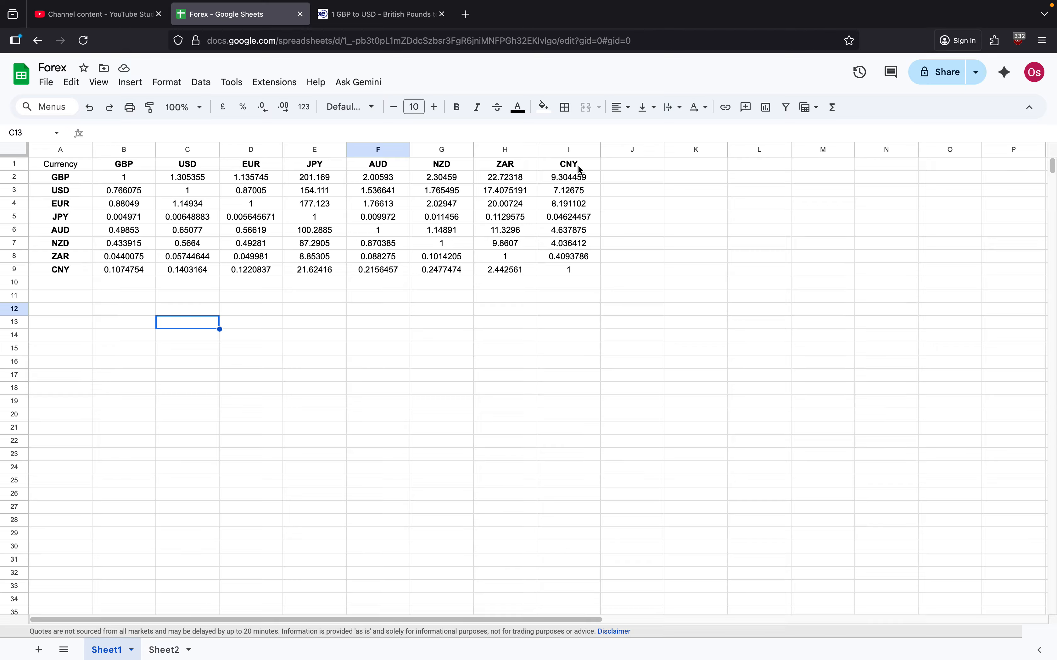
pyautogui.click(606, 166)
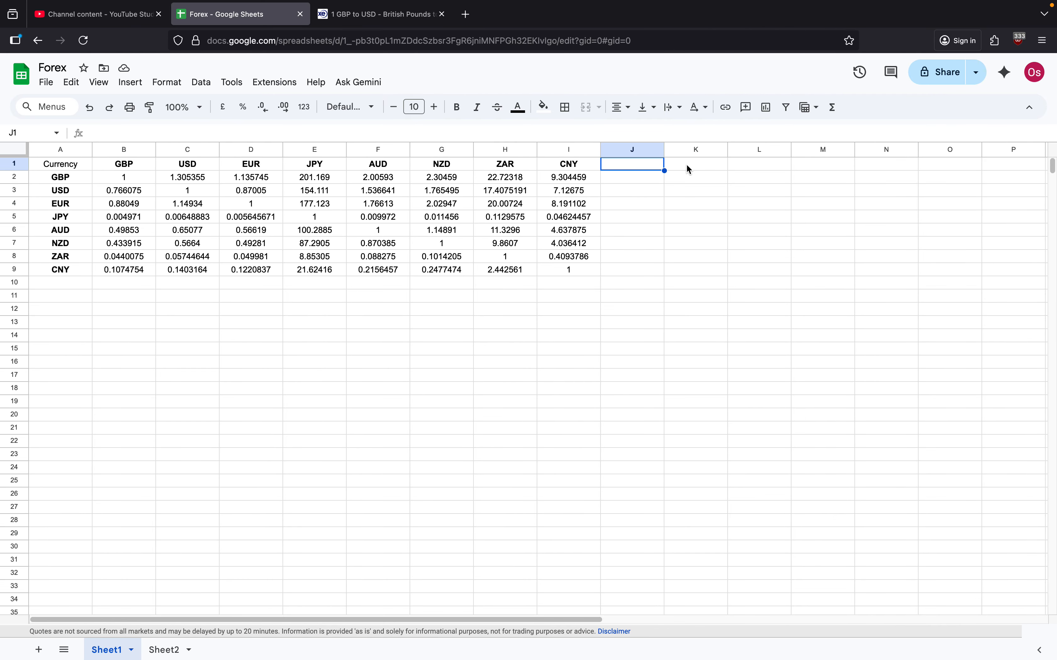
# Step: Switch to the Xe currency converter and look up the conversion from GBP to CHF Swiss Franc
pyautogui.click(353, 14)
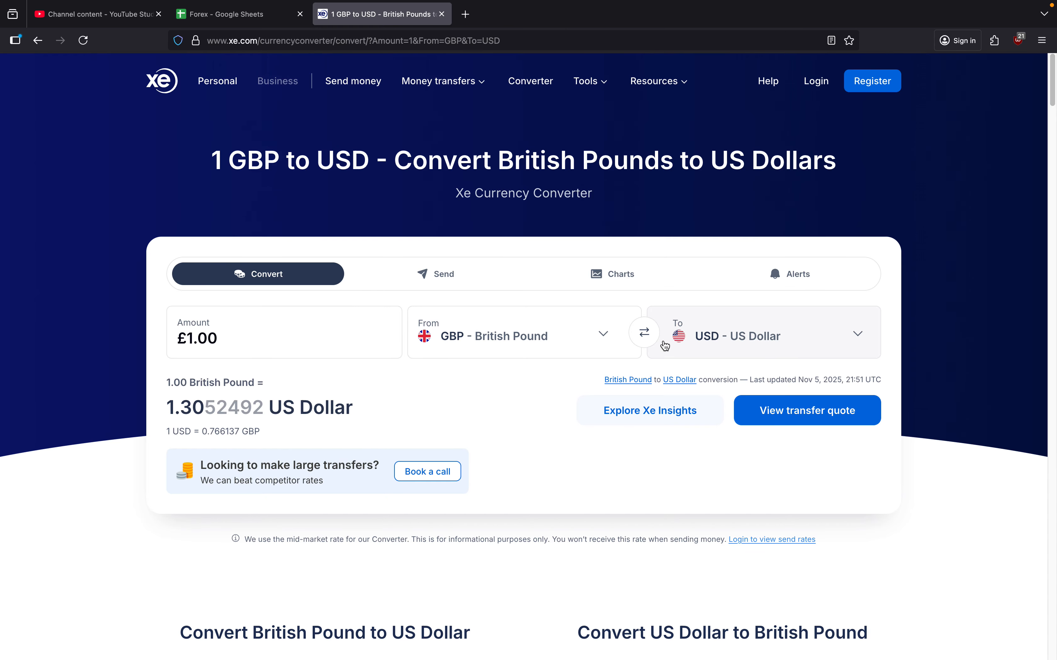
pyautogui.click(866, 341)
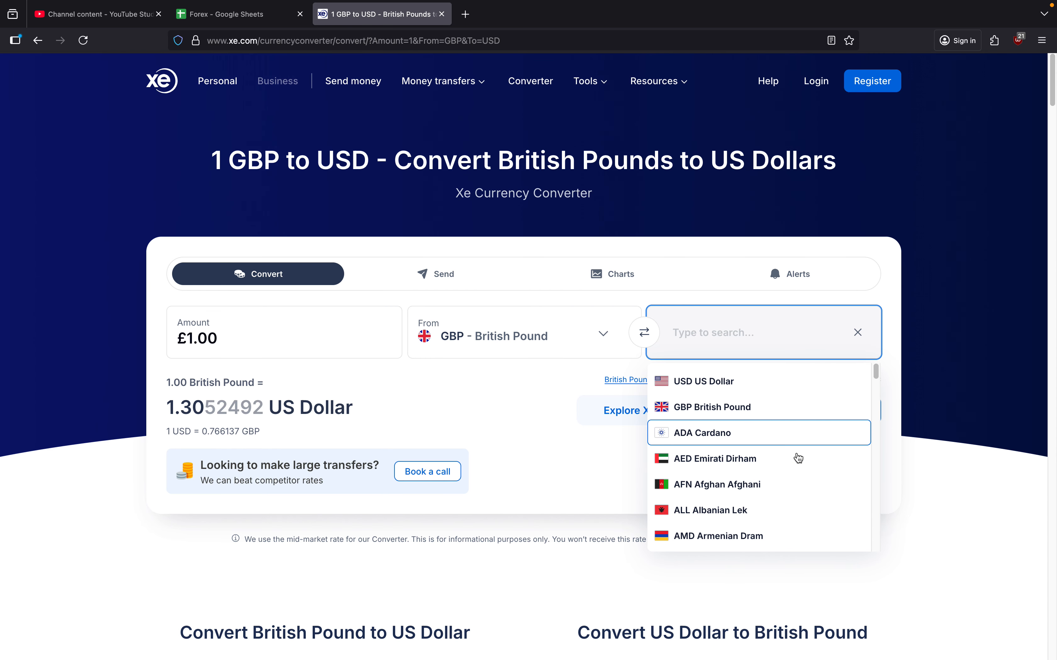
pyautogui.scroll(-4, 785, 466)
pyautogui.scroll(-8, 785, 468)
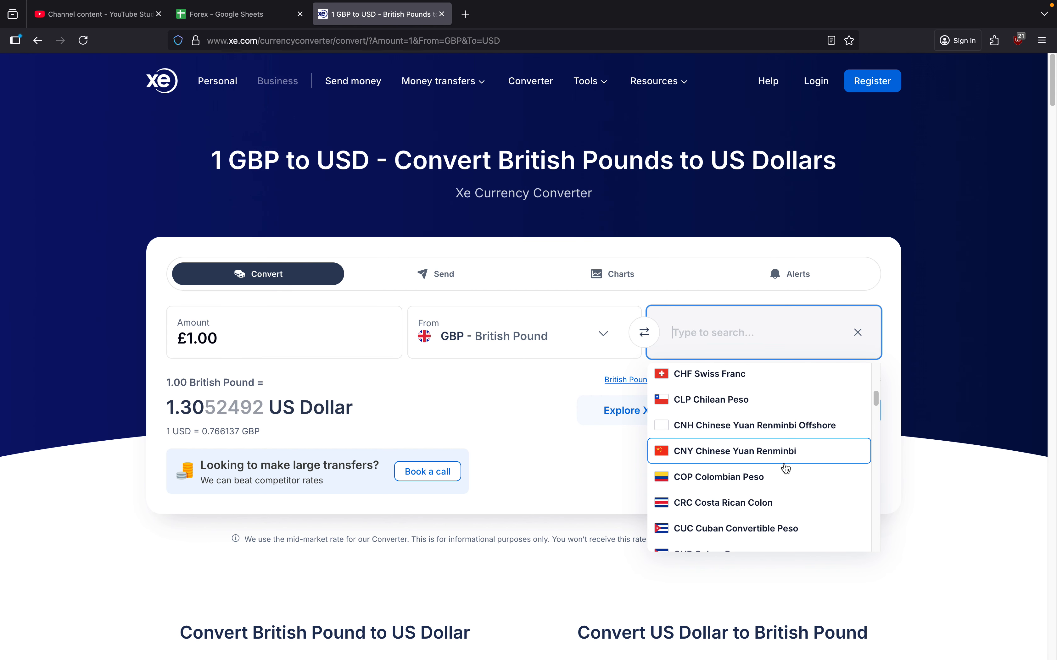
pyautogui.click(722, 375)
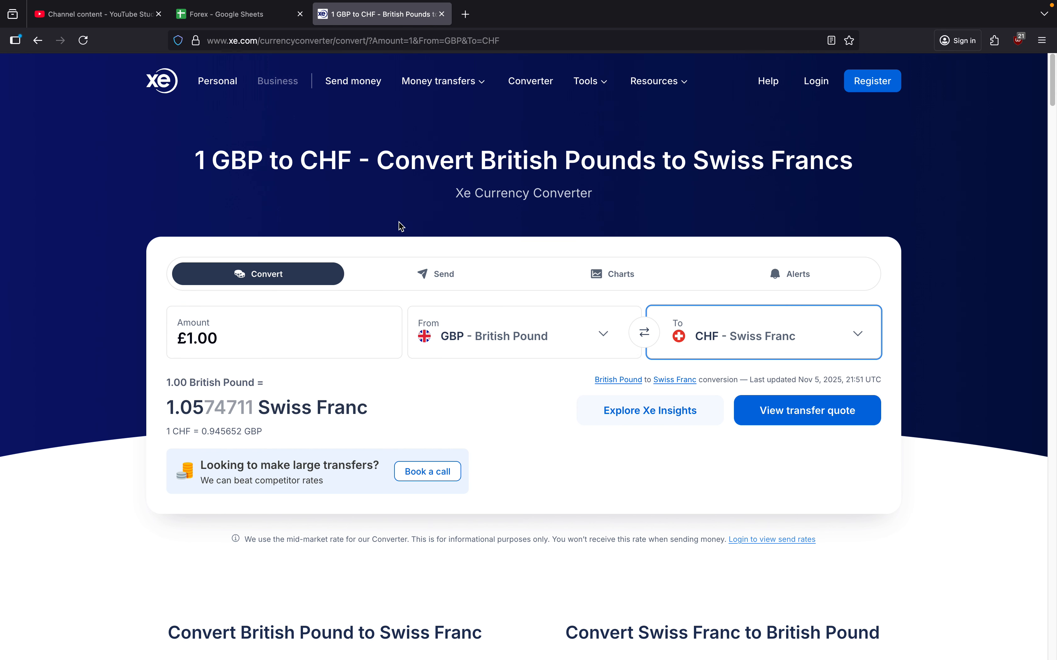
# Step: Return to the Forex spreadsheet and add CHF as a bold column header in cell J1
pyautogui.click(255, 16)
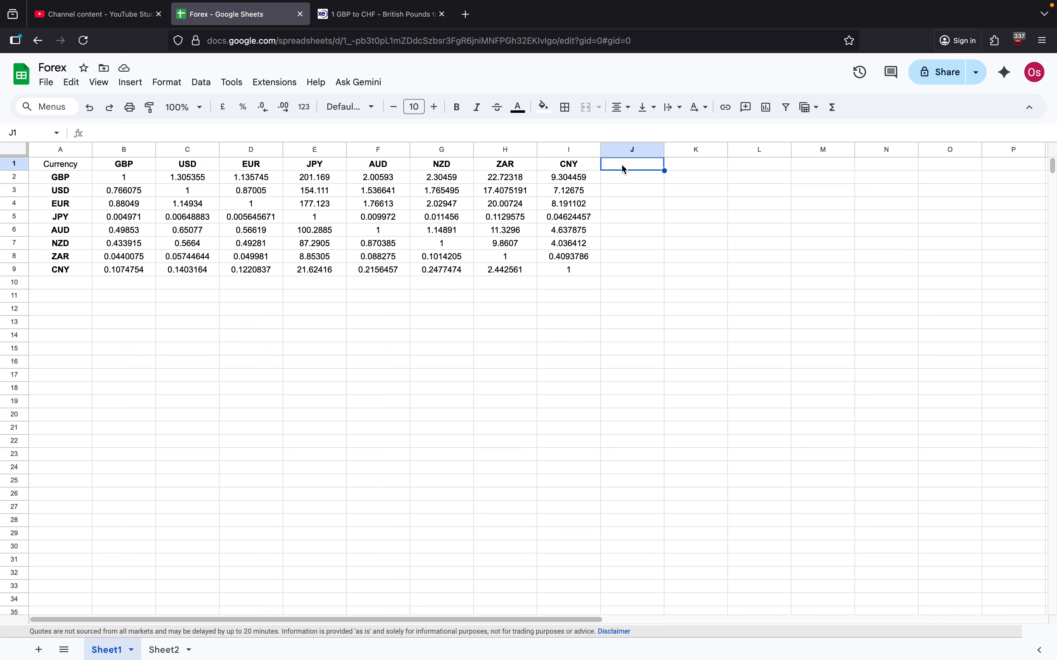
pyautogui.write('CHF')
pyautogui.press('Return')
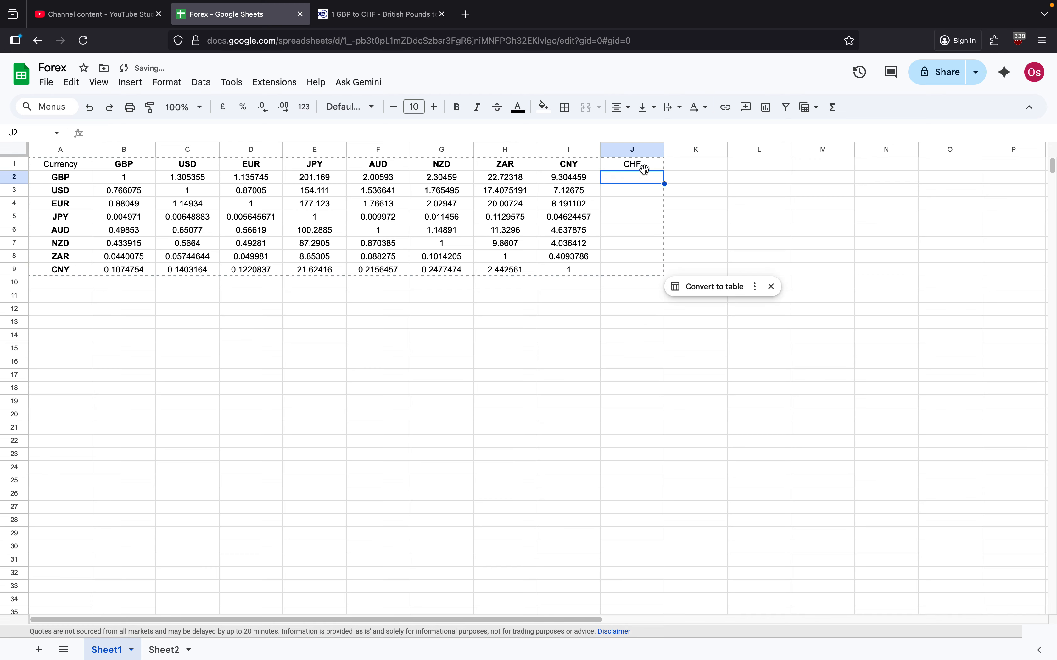
pyautogui.click(645, 166)
pyautogui.click(462, 110)
pyautogui.click(619, 182)
# Step: Add CHF as a bold row label in cell A10 below CNY
pyautogui.click(42, 283)
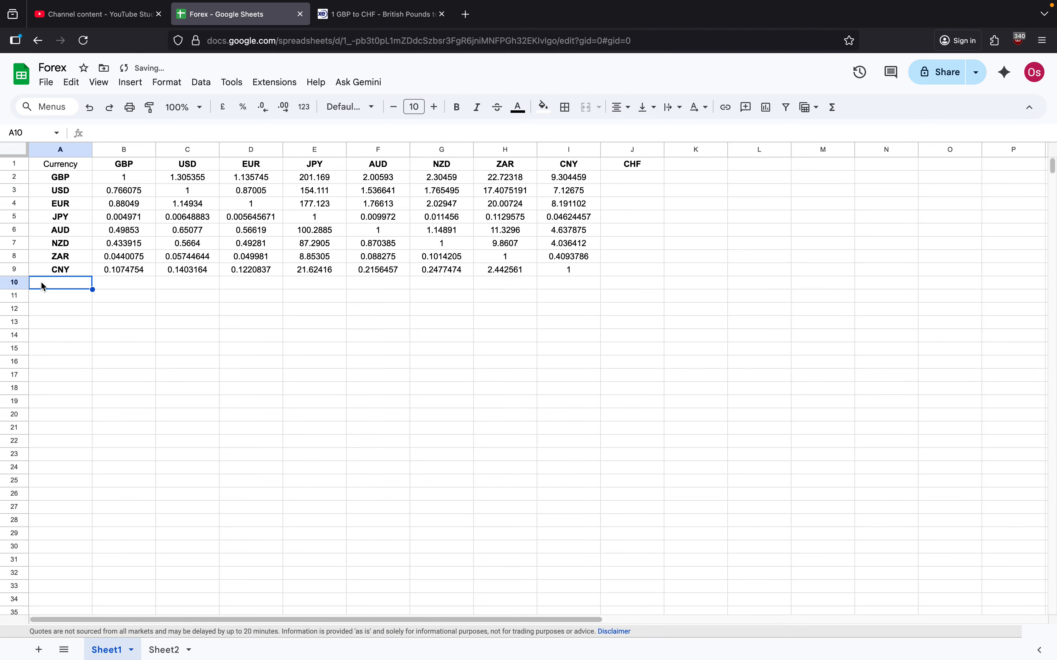
pyautogui.write('CH')
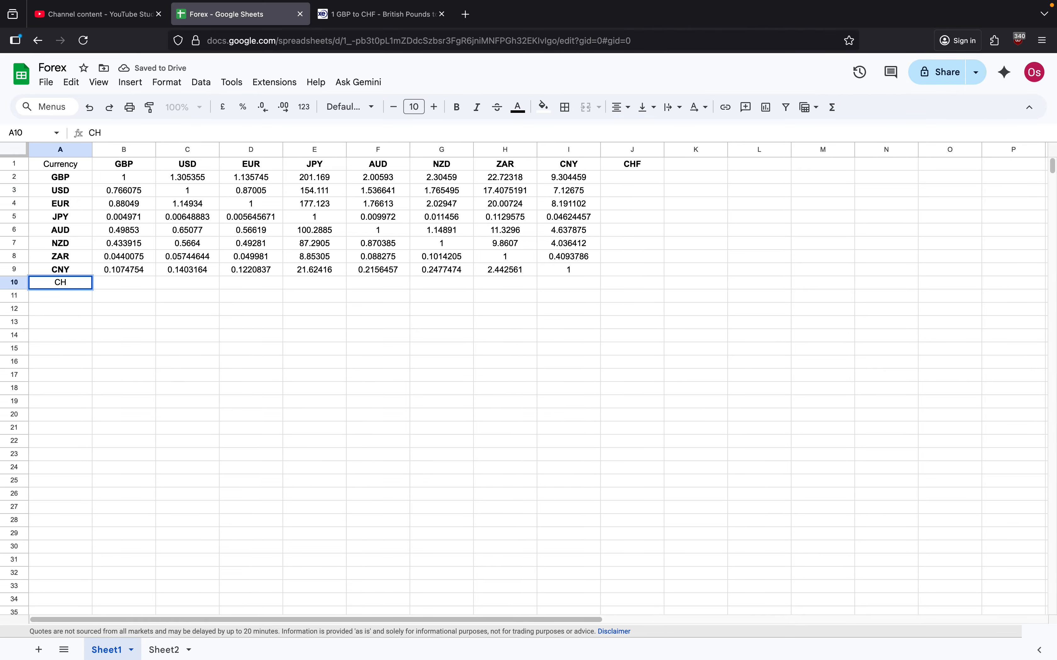
pyautogui.write('F')
pyautogui.click(454, 110)
pyautogui.click(148, 328)
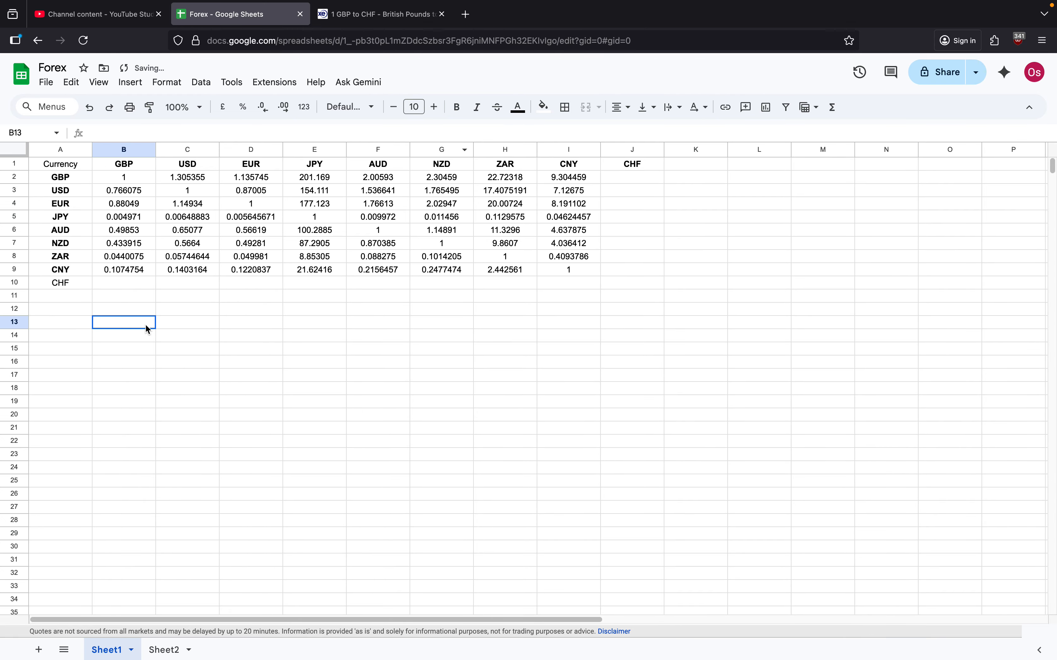
pyautogui.click(76, 285)
pyautogui.click(456, 107)
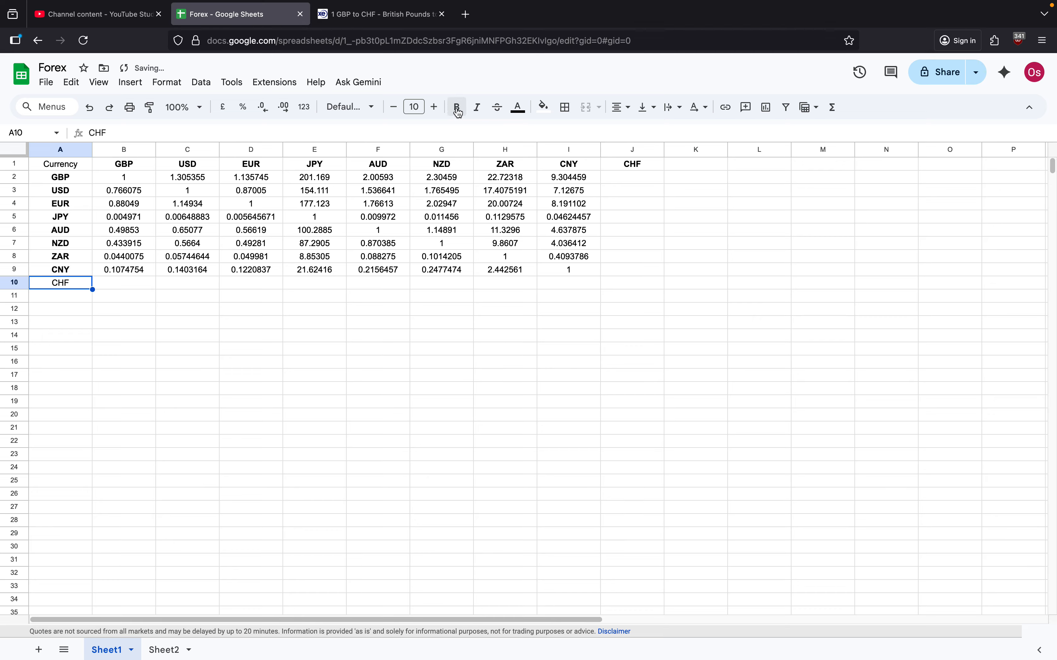
pyautogui.click(192, 335)
# Step: Enter the formula =GOOGLEFINANCE("CURRENCY:GBP CHF") in cell J2 for the GBP to CHF rate
pyautogui.click(114, 284)
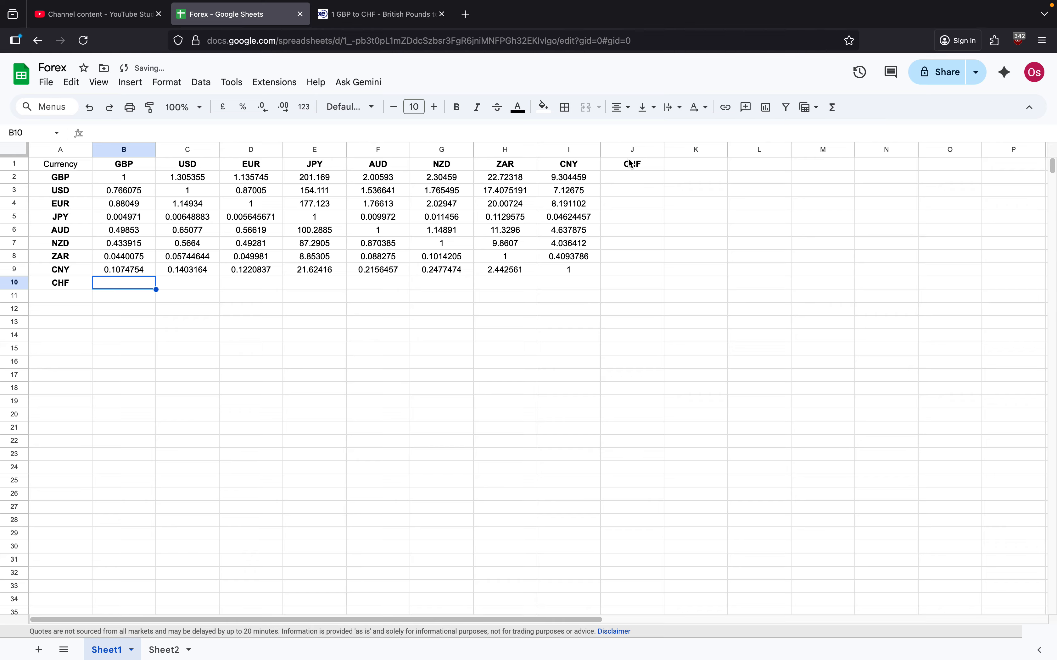
pyautogui.click(622, 176)
pyautogui.write('=')
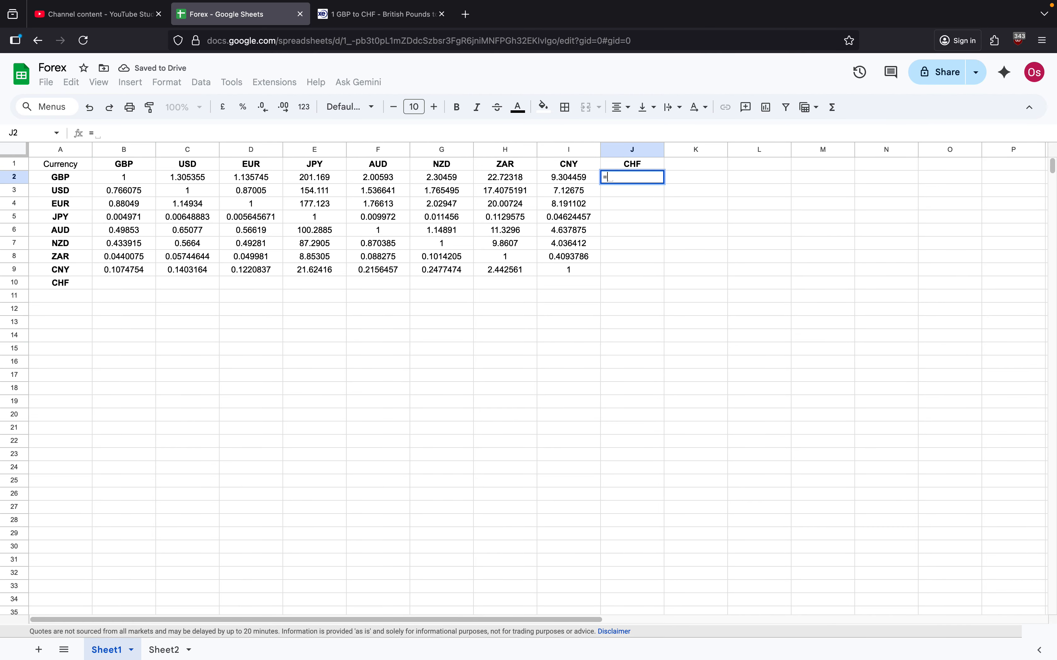
pyautogui.write('G')
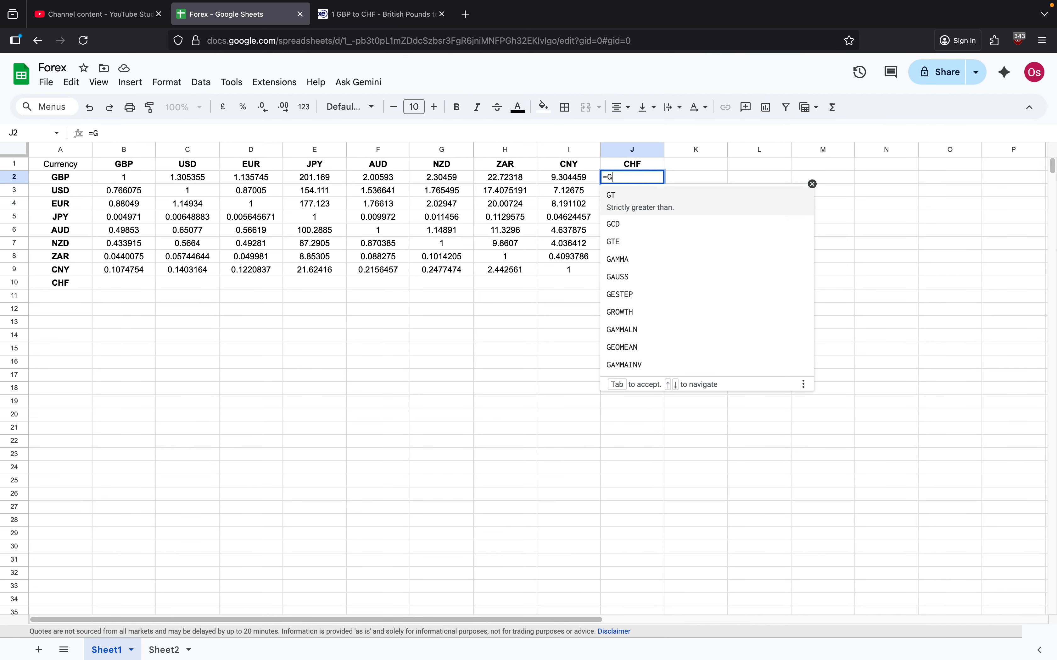
pyautogui.write('O')
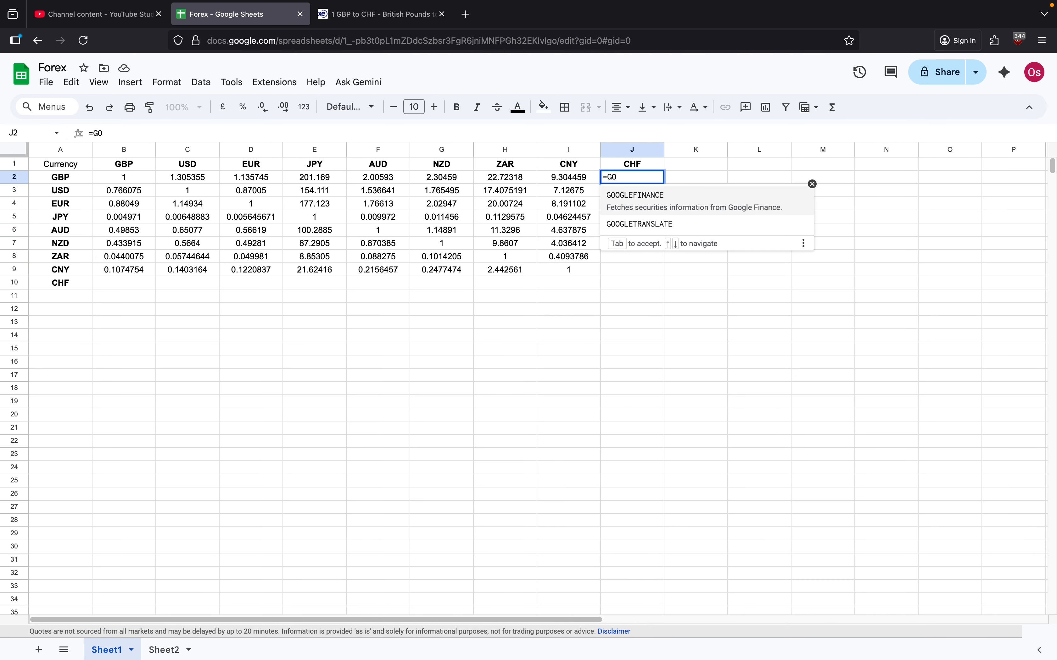
pyautogui.click(657, 202)
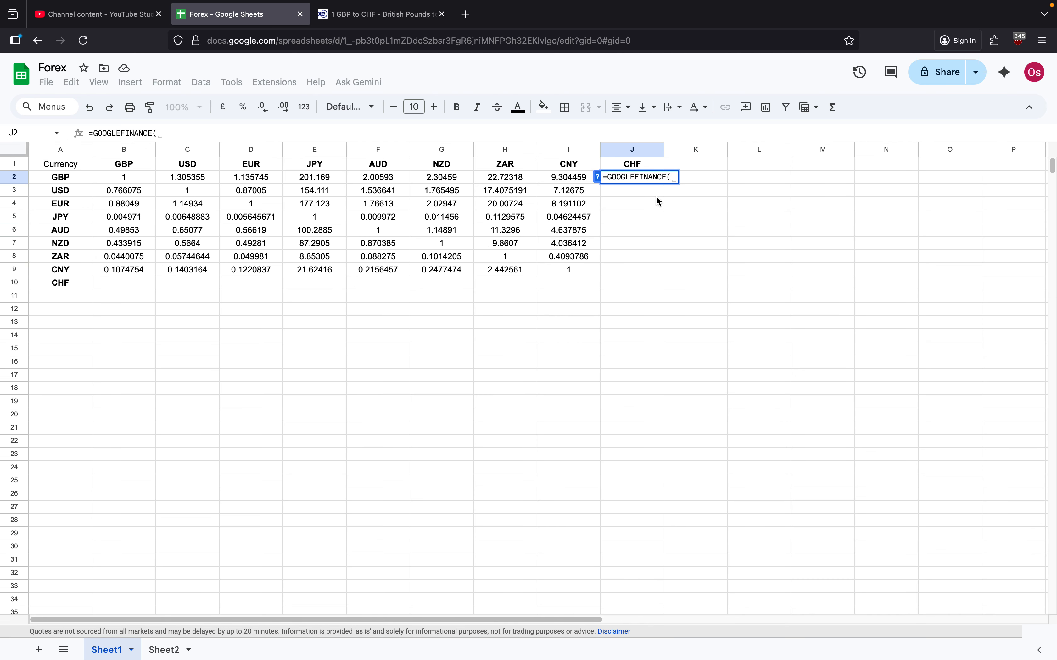
pyautogui.write('"CURRENCY:')
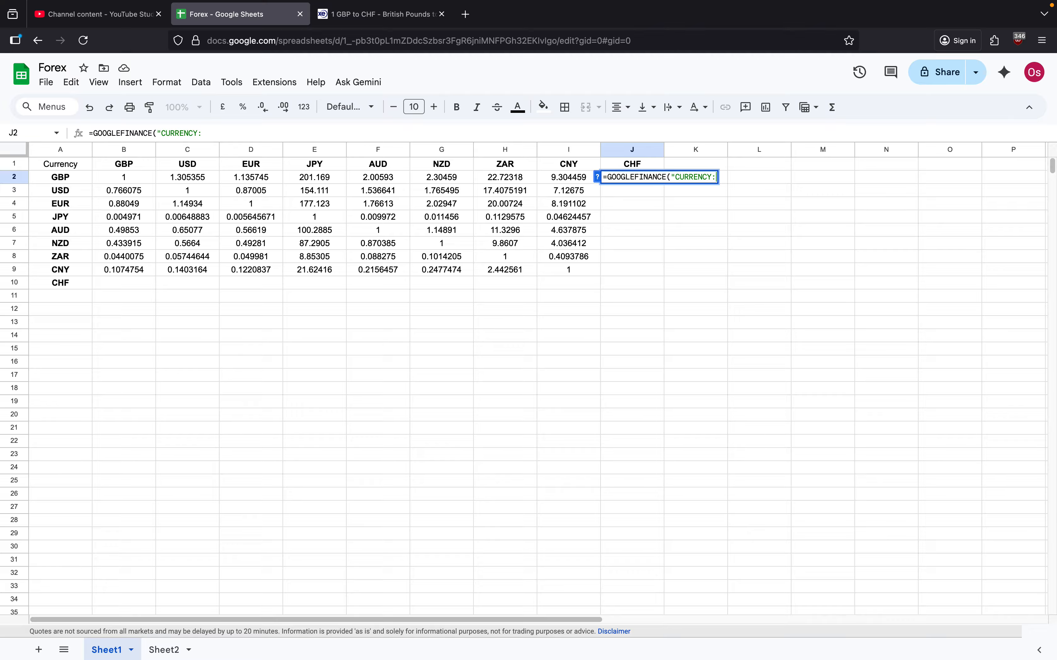
pyautogui.press('BackSpace')
pyautogui.write('GBP')
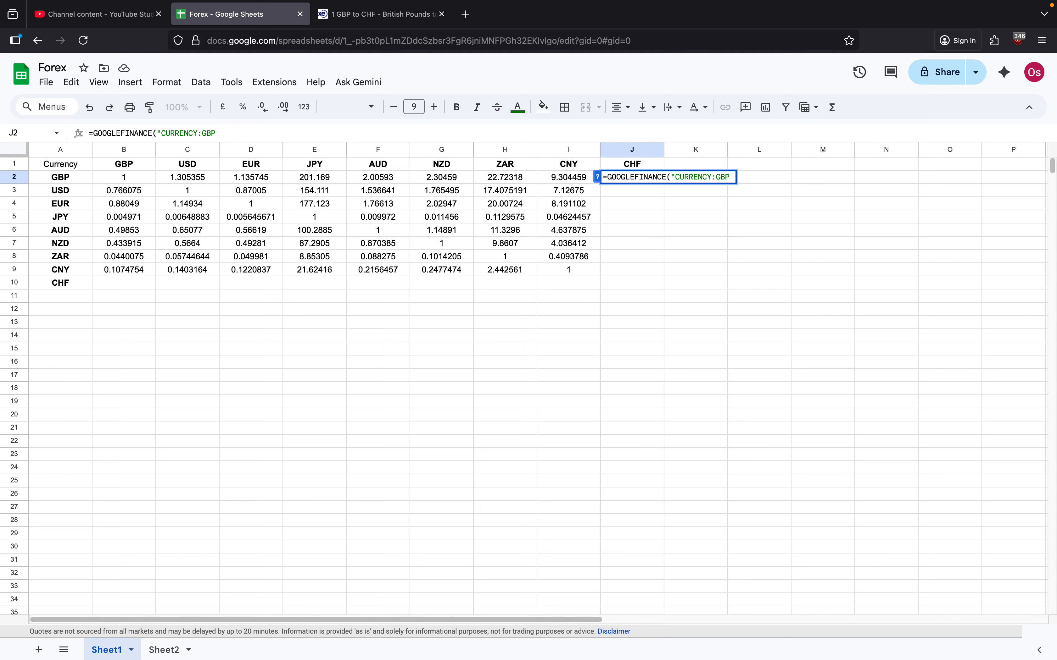
pyautogui.write(' CHF")')
pyautogui.press('Return')
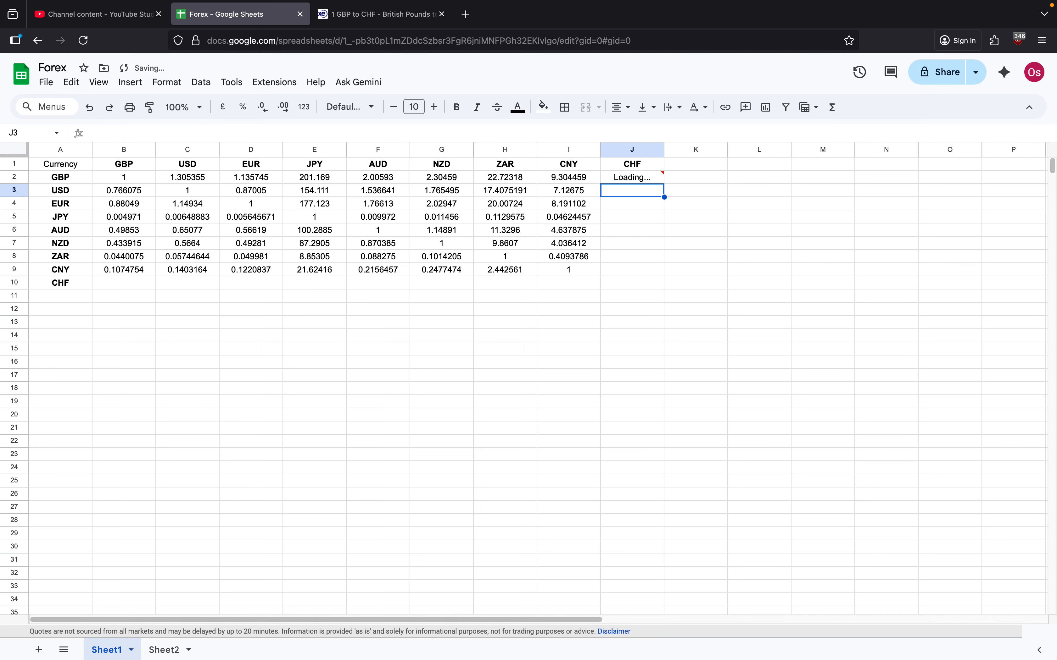
pyautogui.click(636, 180)
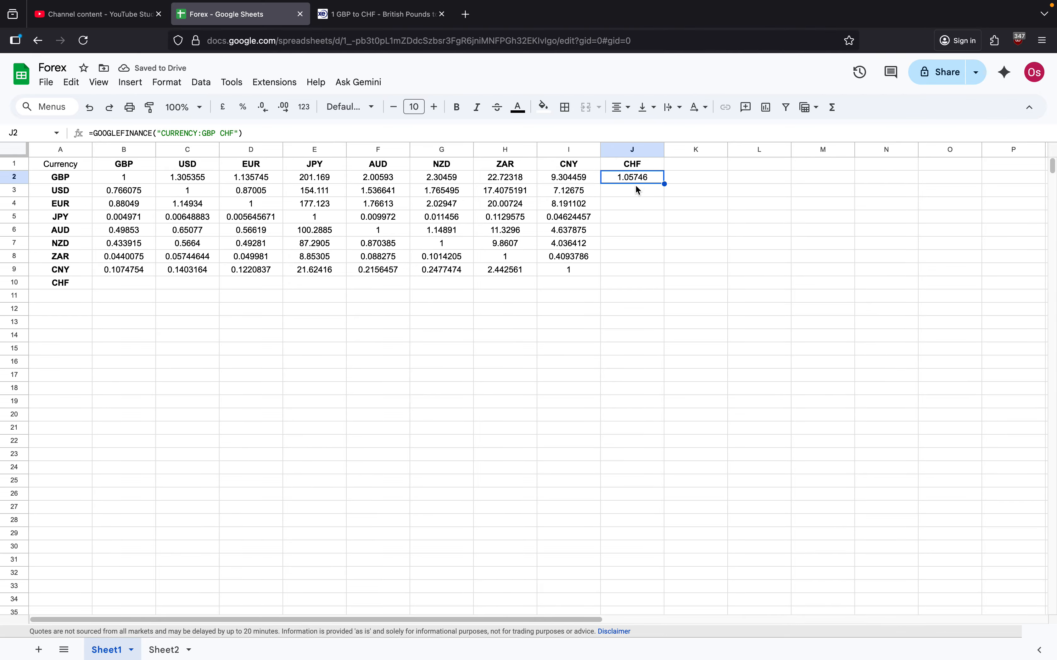
# Step: Copy the formula text from J2 into cell B10, in the CHF row under GBP
pyautogui.click(138, 285)
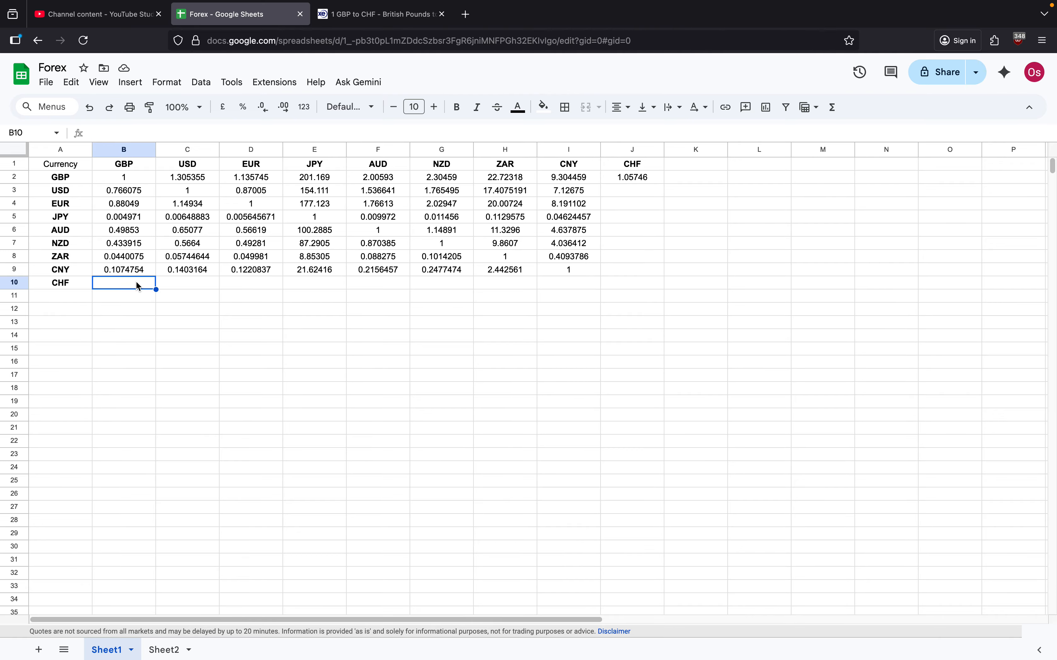
pyautogui.click(641, 179)
pyautogui.moveTo(244, 134); pyautogui.dragTo(89, 133)
pyautogui.hotkey('ctrl', 'c')
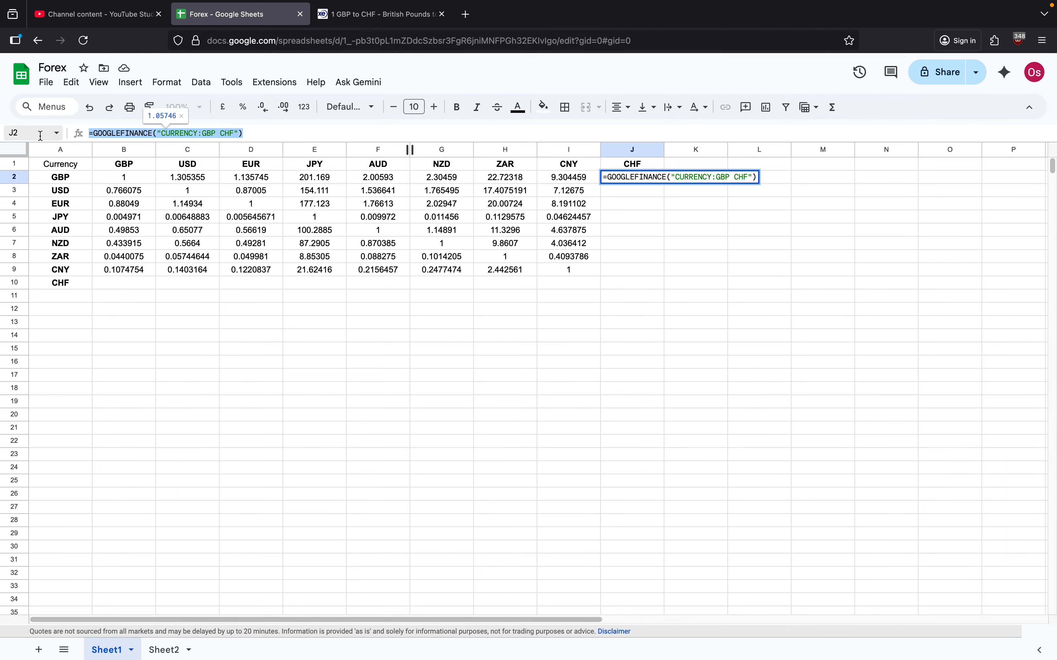
pyautogui.click(129, 285)
pyautogui.click(155, 134)
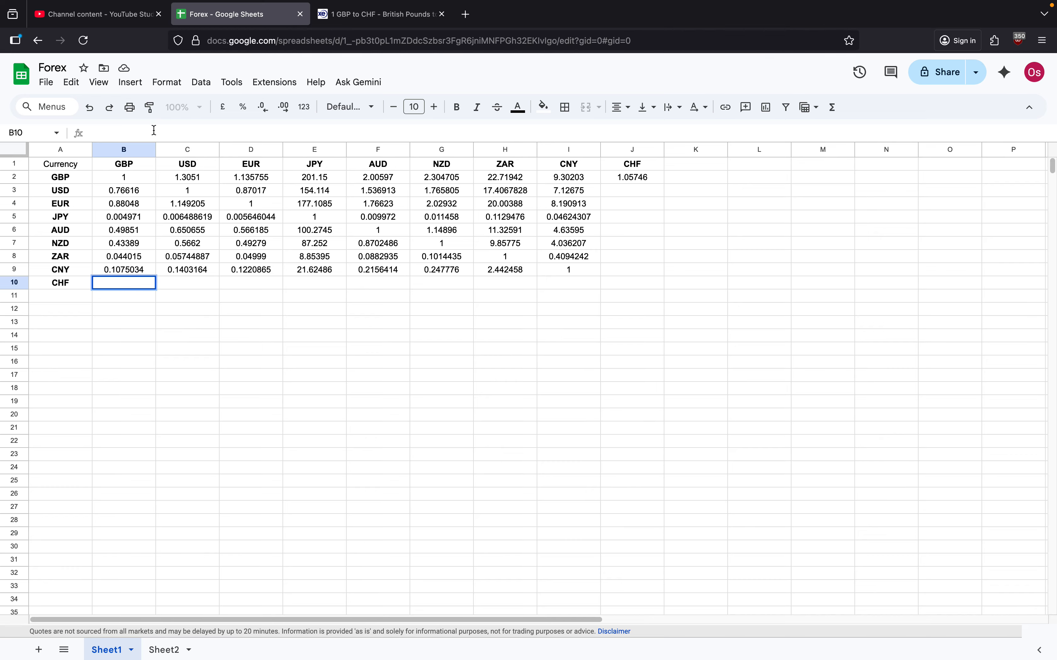
pyautogui.hotkey('ctrl', 'v')
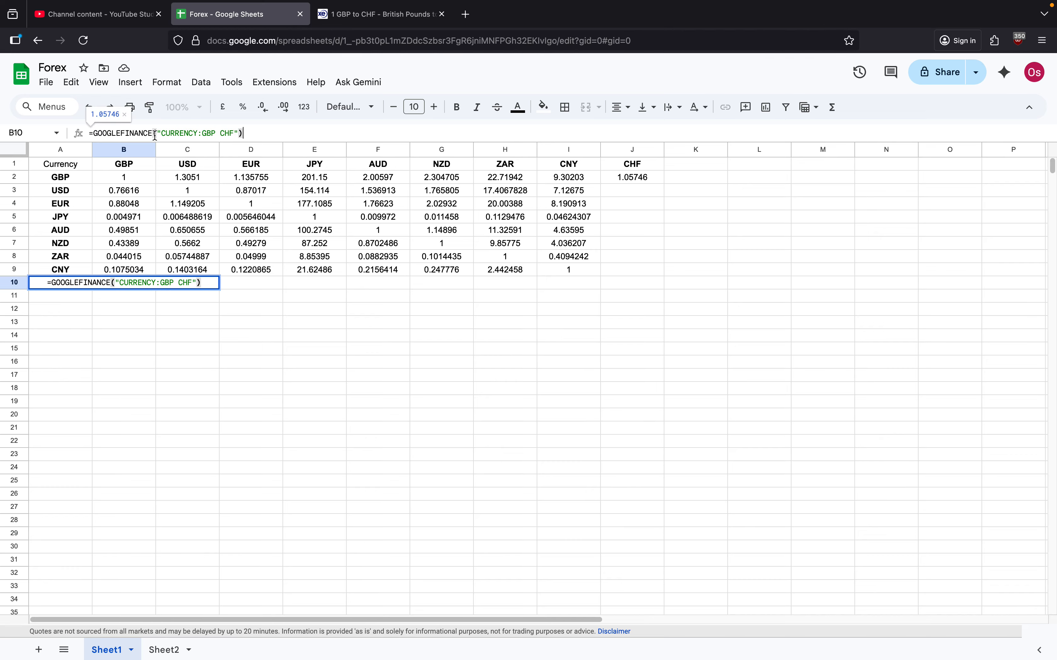
# Step: Reverse the currency pair in B10's GOOGLEFINANCE formula so that it converts CHF to GBP
pyautogui.click(175, 283)
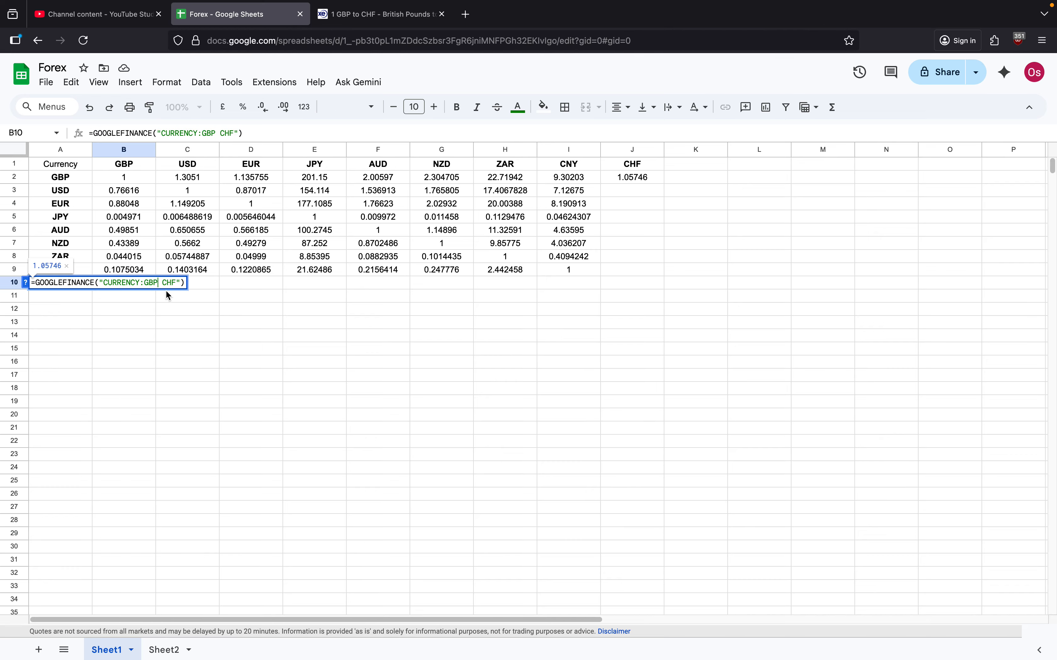
pyautogui.press('BackSpace')
pyautogui.press('BackSpace')
pyautogui.press('BackSpace')
pyautogui.press('BackSpace')
pyautogui.press('Right')
pyautogui.press('Right')
pyautogui.press('Right')
pyautogui.press('Right')
pyautogui.press('Right')
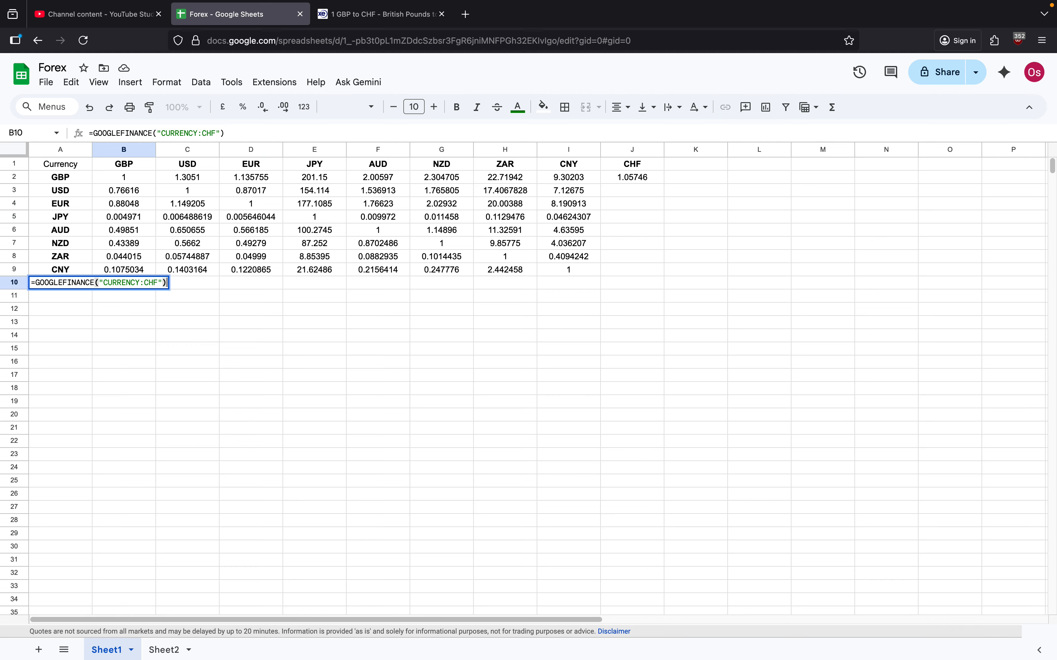
pyautogui.press('Left')
pyautogui.press('Left')
pyautogui.write('GBP')
pyautogui.press('Return')
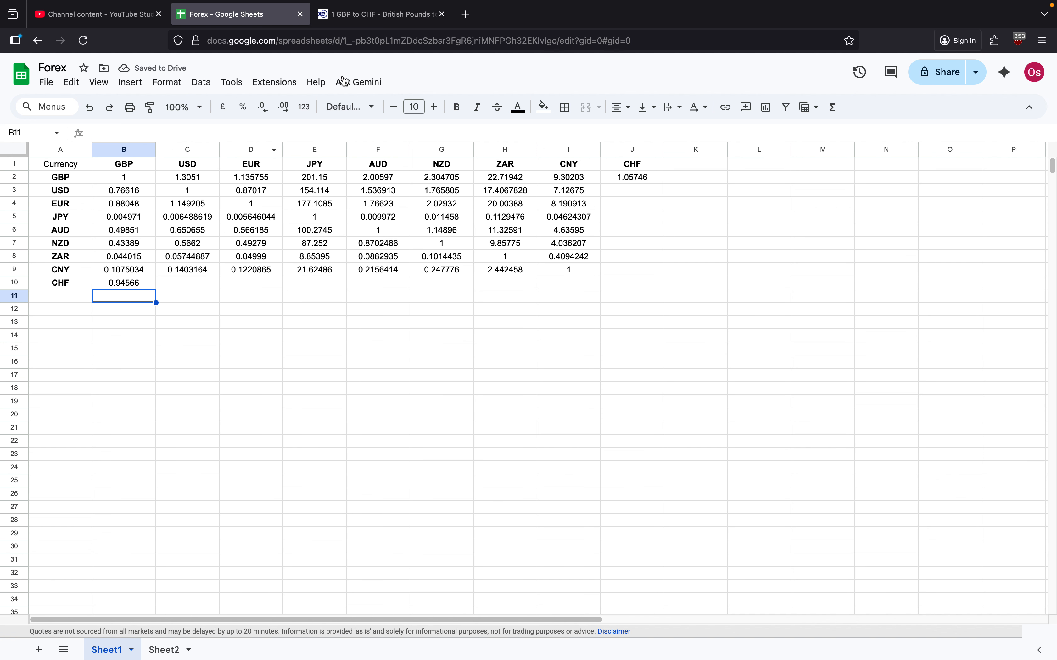
# Step: Check the GBP to CHF rate in J2 against the Xe currency converter, and return to the Forex spreadsheet
pyautogui.click(624, 178)
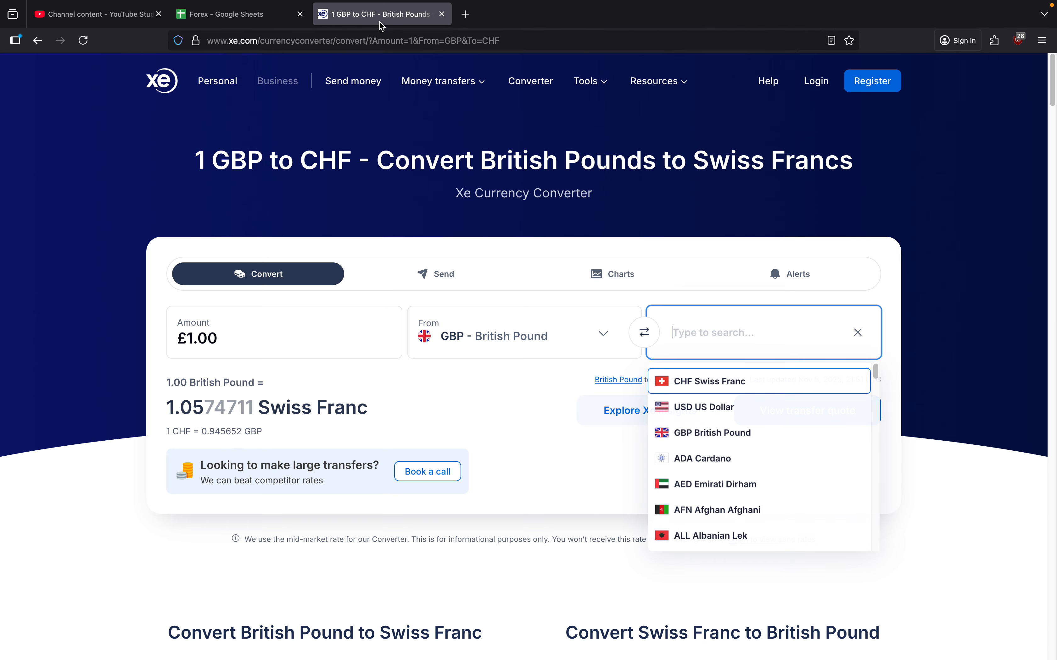
pyautogui.click(378, 19)
pyautogui.click(708, 381)
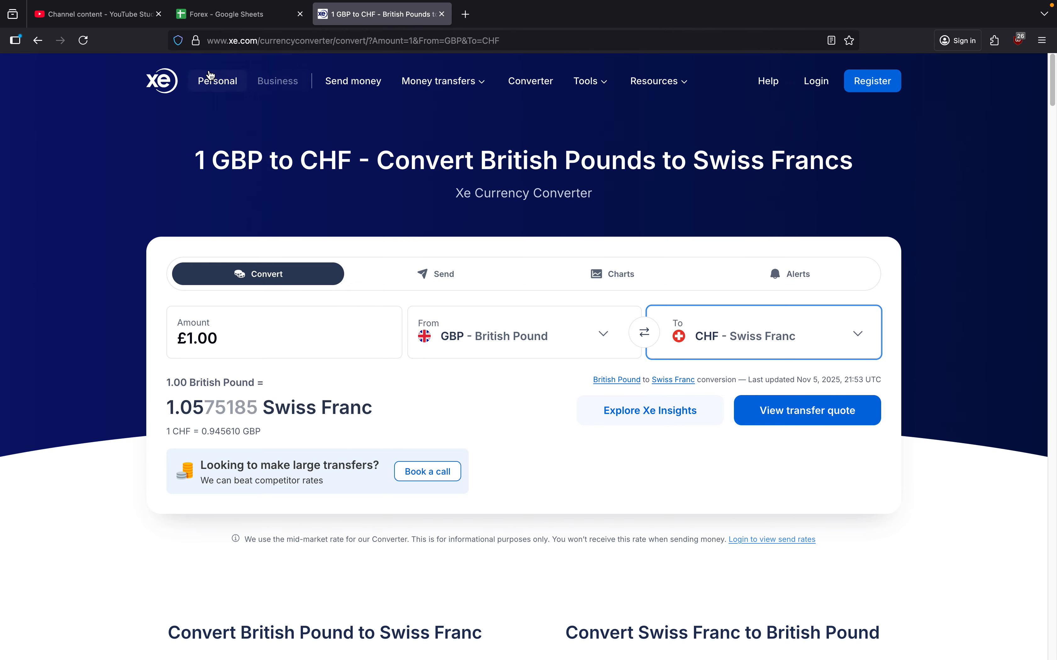
pyautogui.click(225, 20)
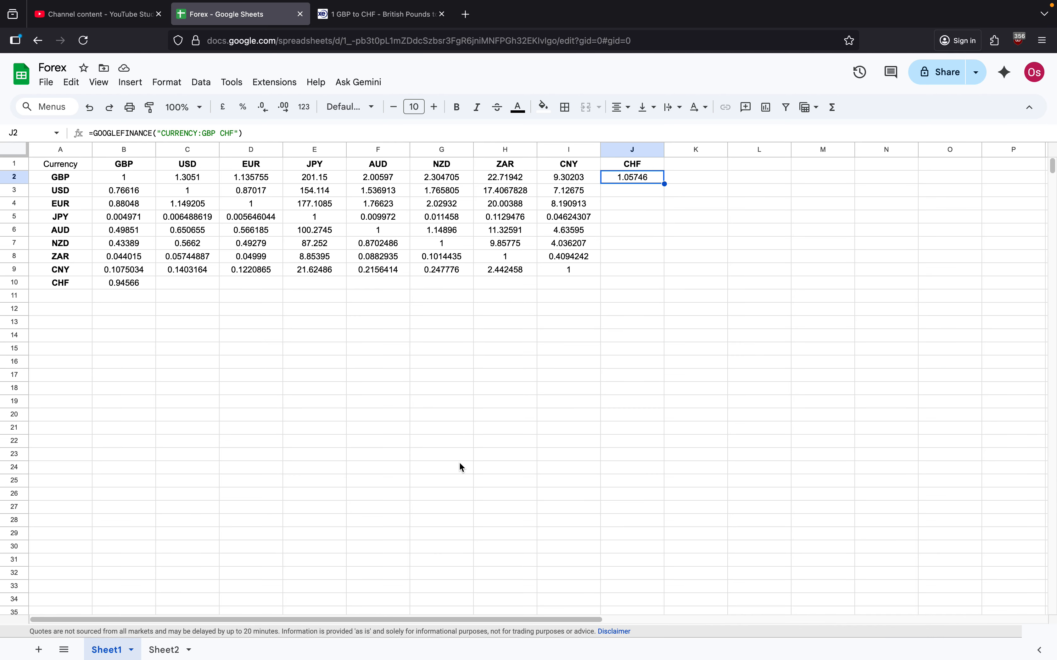